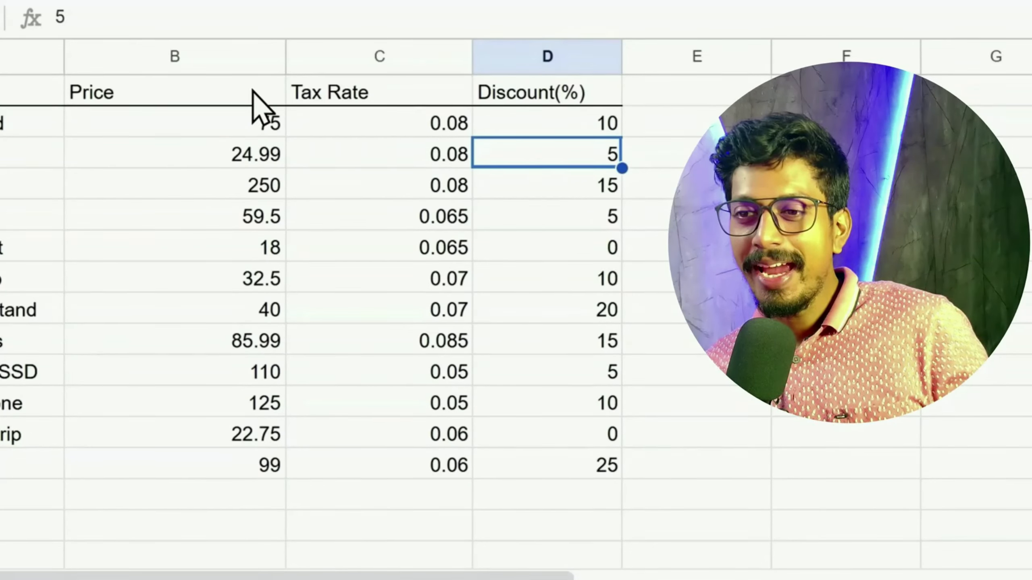
Examine the unformatted Price, Tax Rate and Discount(%) columns, including the values in row 3.
{"action": "left_click", "coordinate": [249, 91]}
{"action": "left_click", "coordinate": [421, 94]}
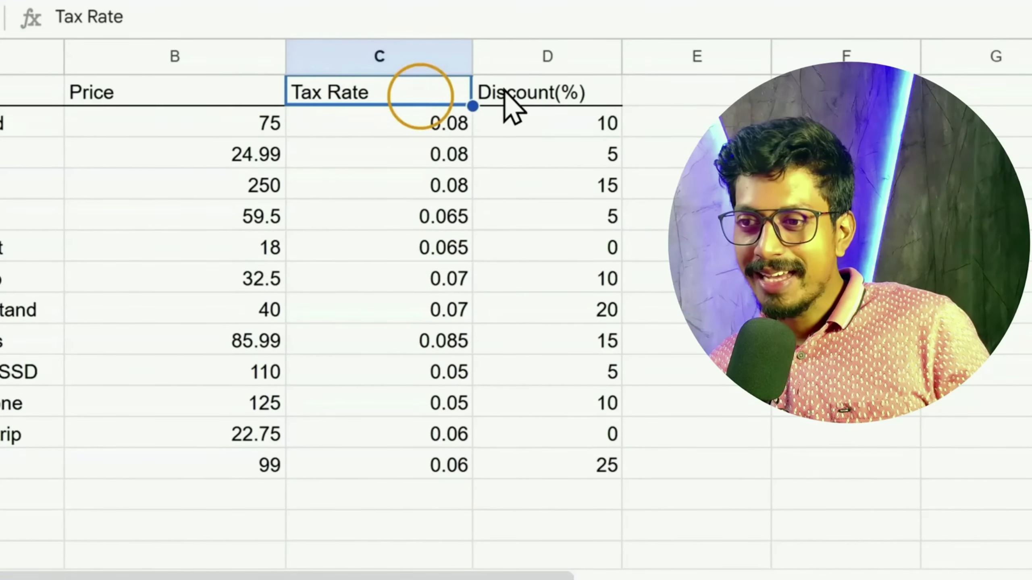
{"action": "left_click", "coordinate": [510, 91]}
{"action": "left_click", "coordinate": [511, 162]}
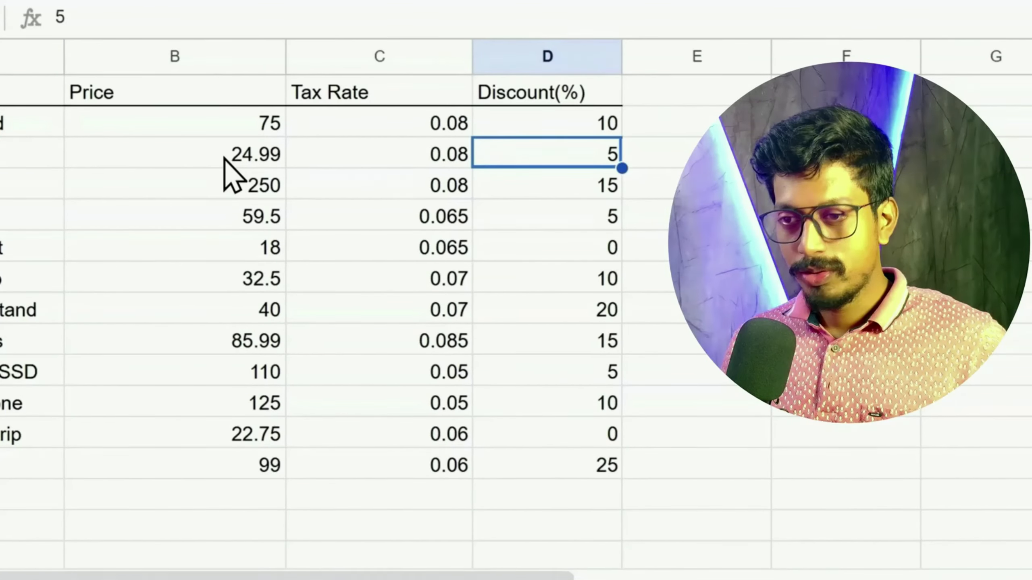
{"action": "left_click", "coordinate": [224, 157]}
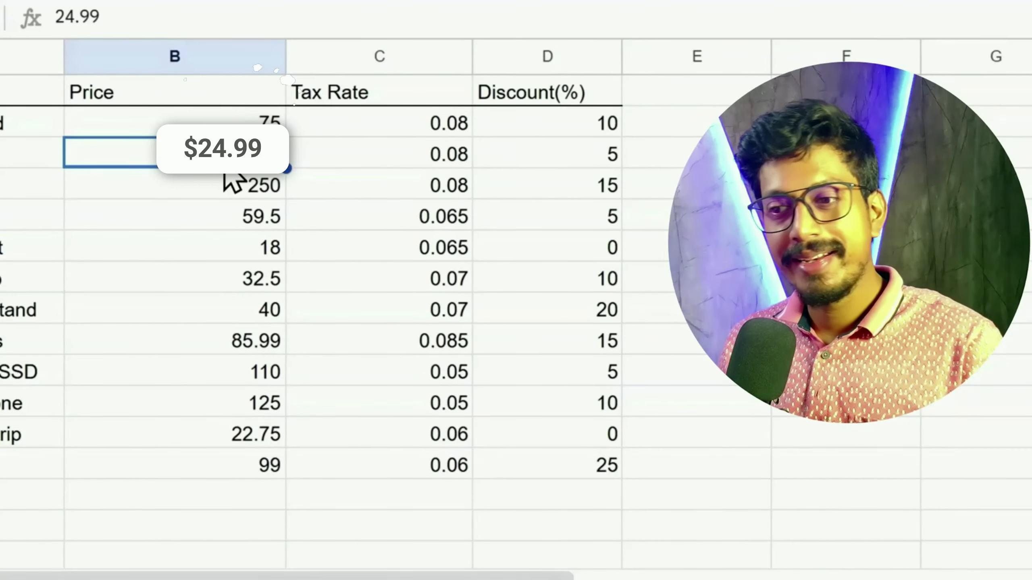
{"action": "left_click", "coordinate": [376, 153]}
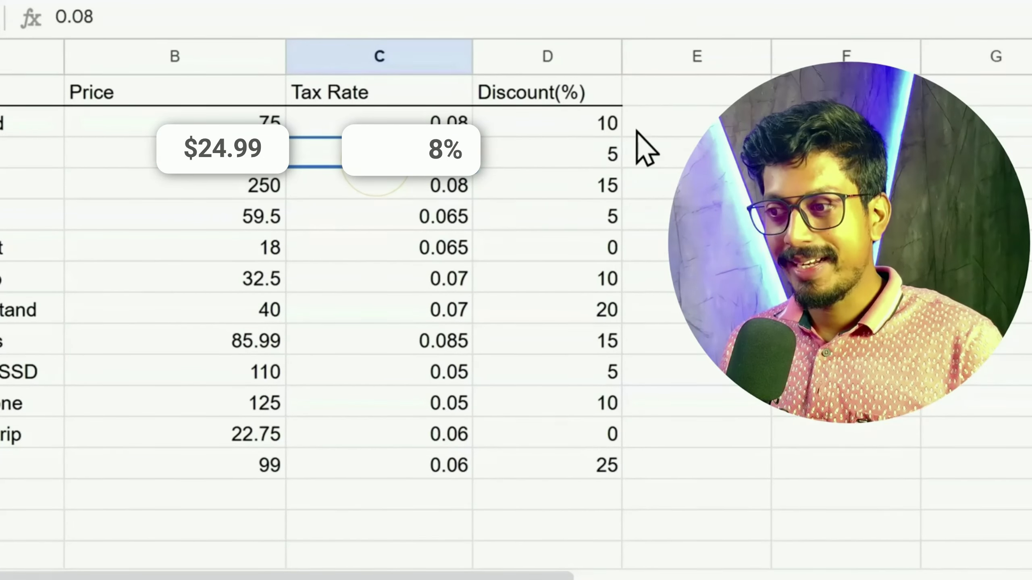
{"action": "left_click", "coordinate": [605, 162]}
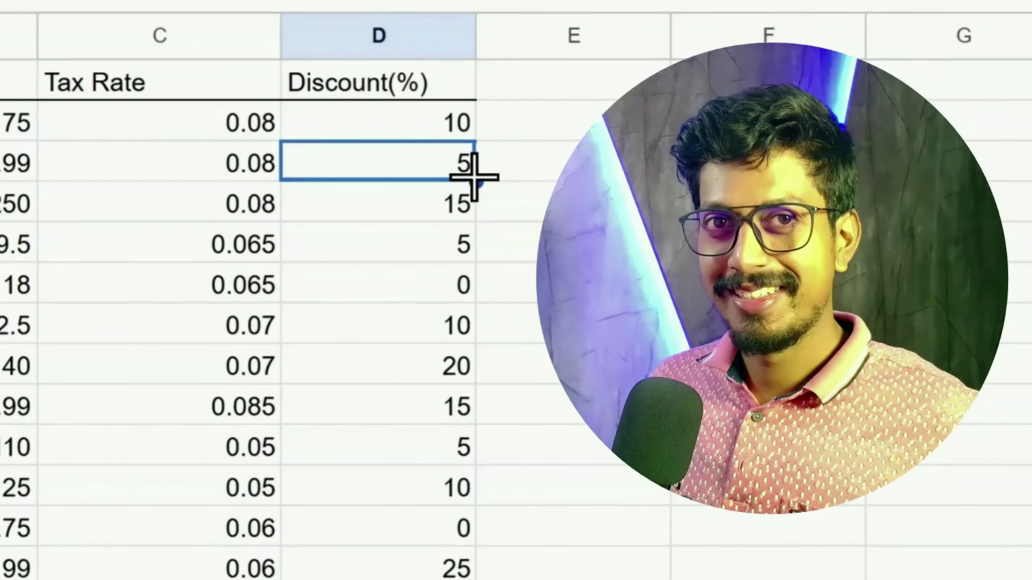
{"action": "left_click", "coordinate": [574, 120]}
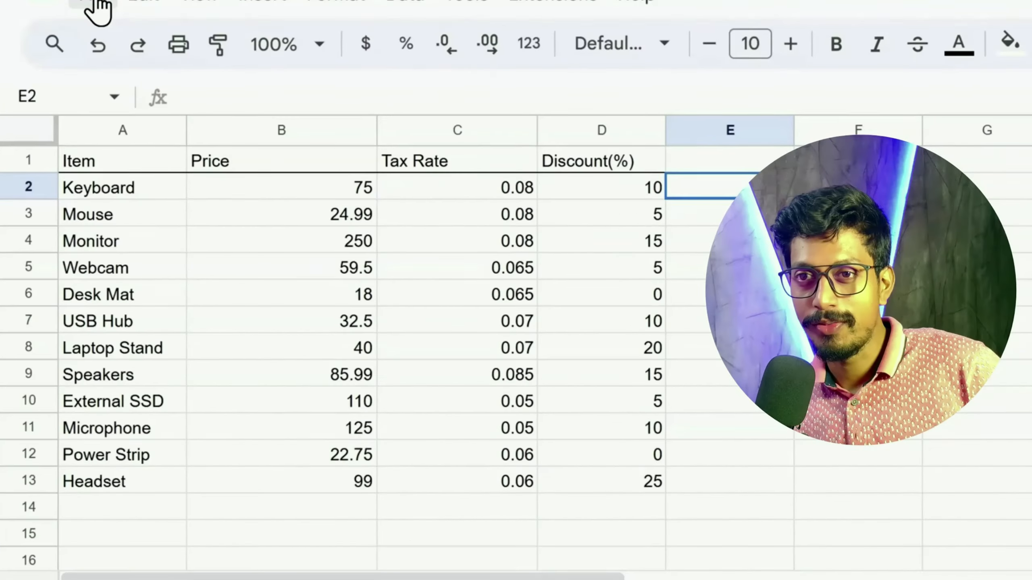
{"action": "left_click", "coordinate": [100, 11]}
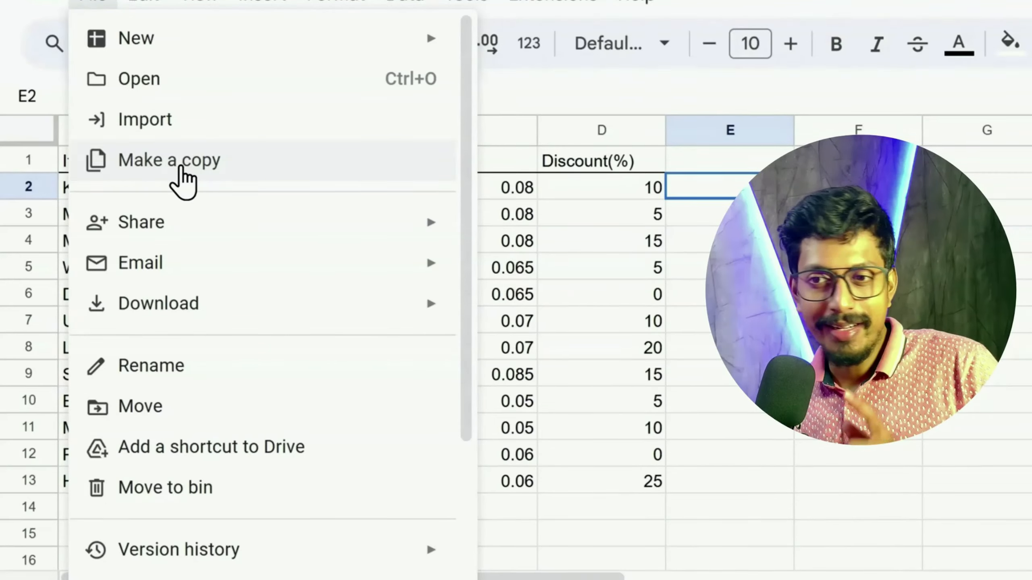
{"action": "left_click", "coordinate": [180, 180]}
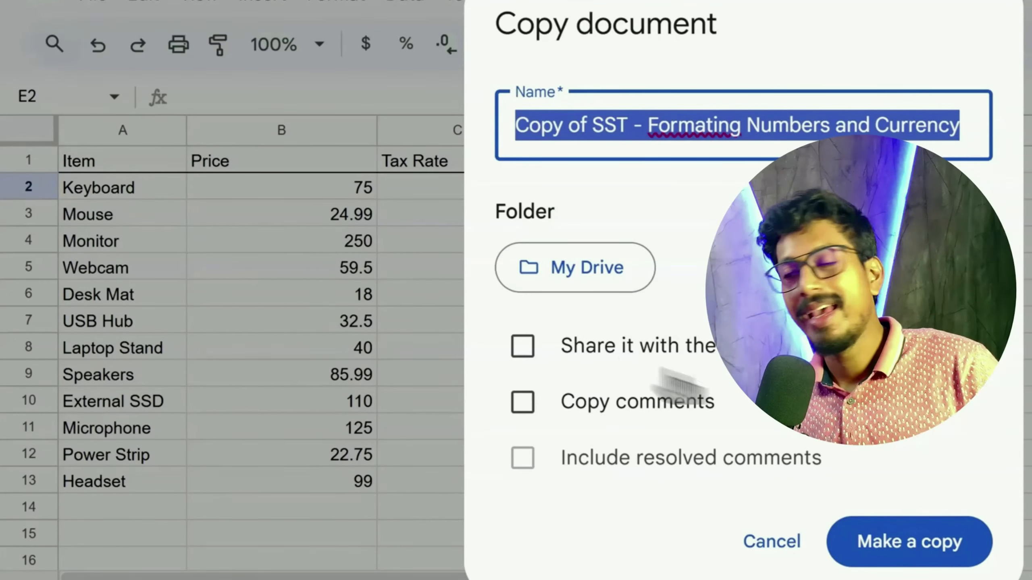
{"action": "left_click", "coordinate": [750, 549]}
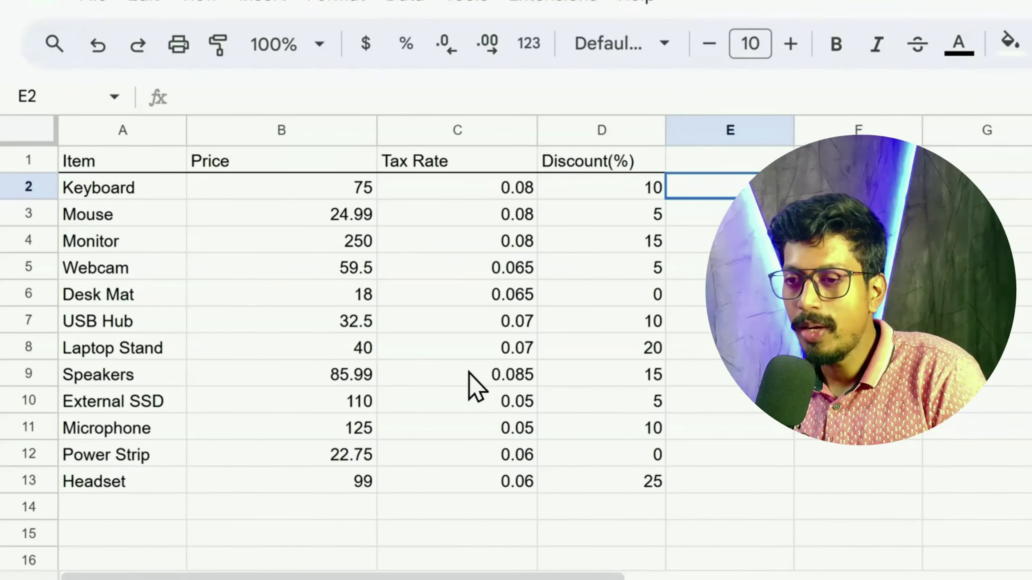
Format the prices in B2:B13 as dollar currency.
{"action": "left_click", "coordinate": [310, 174]}
{"action": "left_click", "coordinate": [311, 185]}
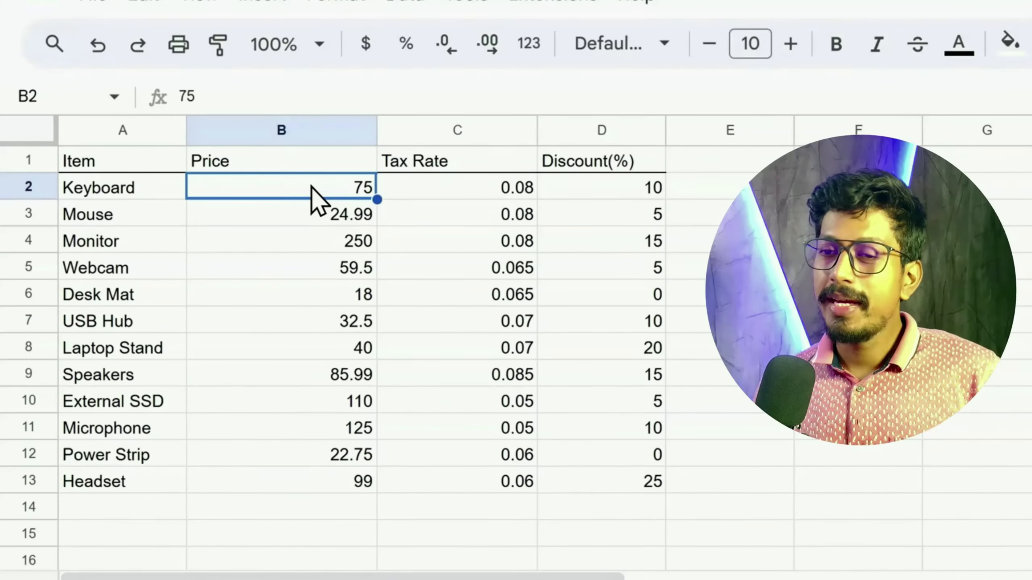
{"action": "left_click_drag", "start_coordinate": [310, 186], "coordinate": [264, 480]}
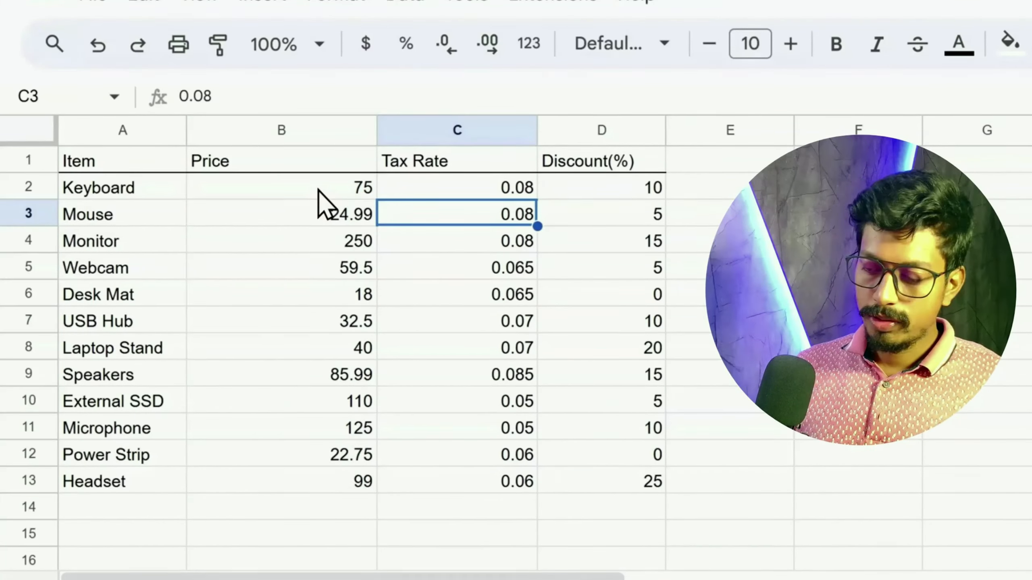
{"action": "left_click", "coordinate": [318, 189]}
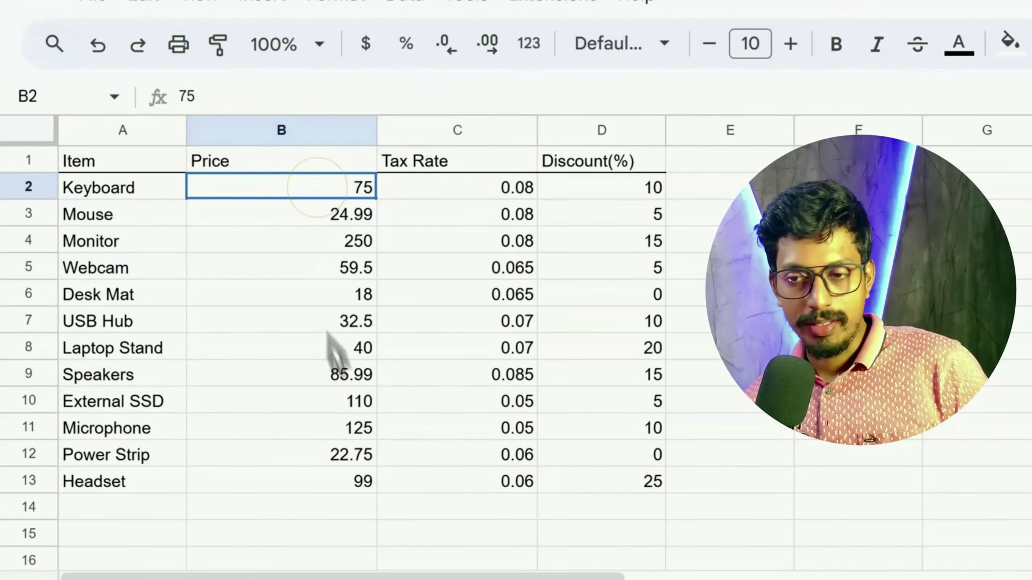
{"action": "left_click", "coordinate": [343, 484], "text": "shift"}
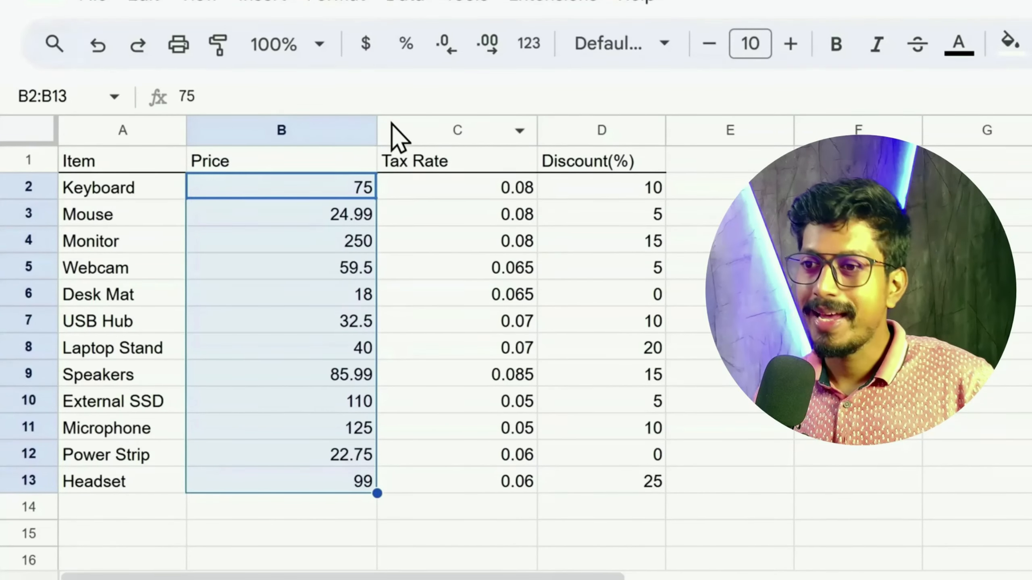
{"action": "left_click", "coordinate": [363, 57]}
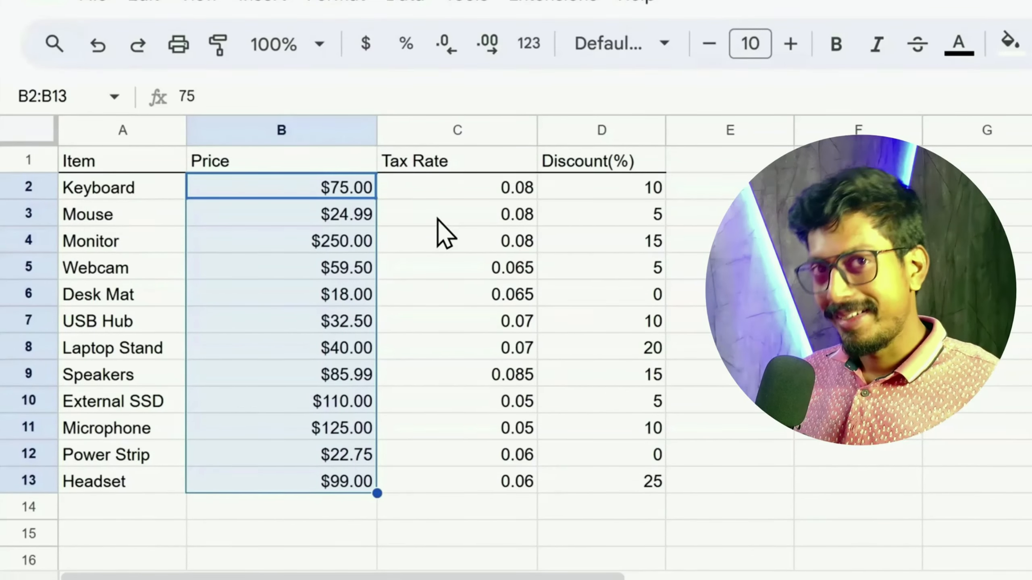
Format the tax rates in C2:C13 as percentages.
{"action": "left_click", "coordinate": [455, 191]}
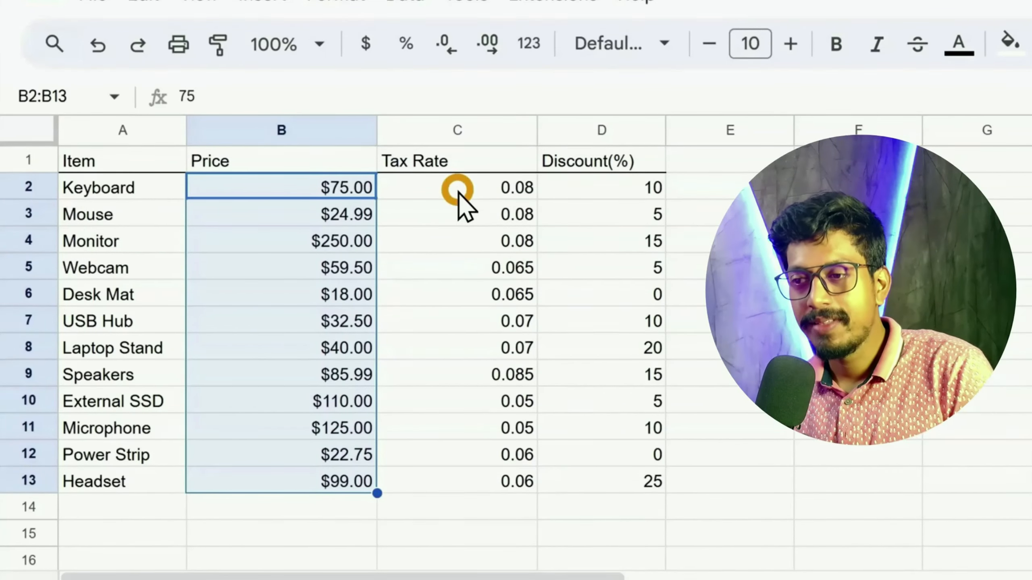
{"action": "left_click", "coordinate": [458, 192]}
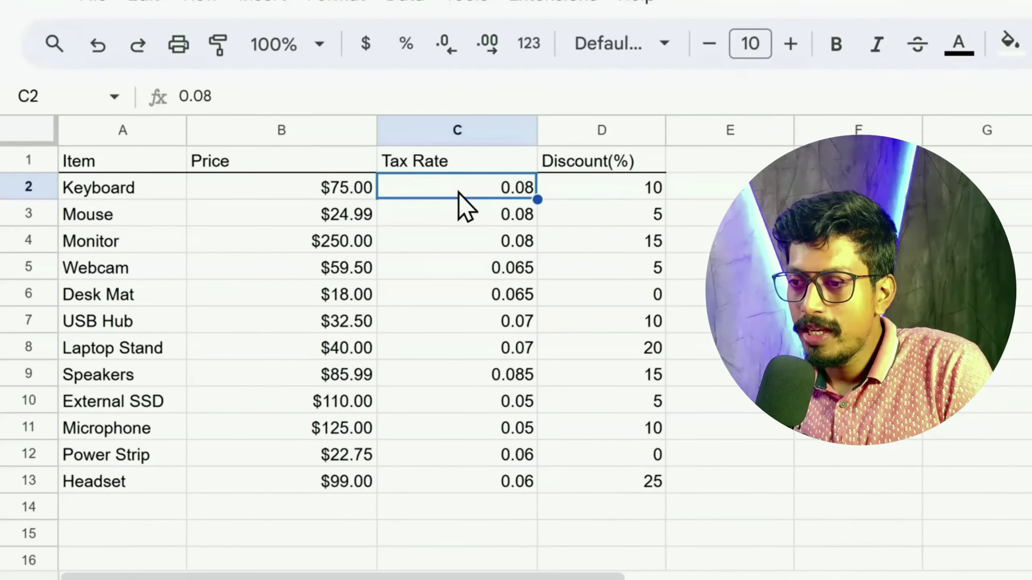
{"action": "left_click_drag", "start_coordinate": [460, 193], "coordinate": [501, 484]}
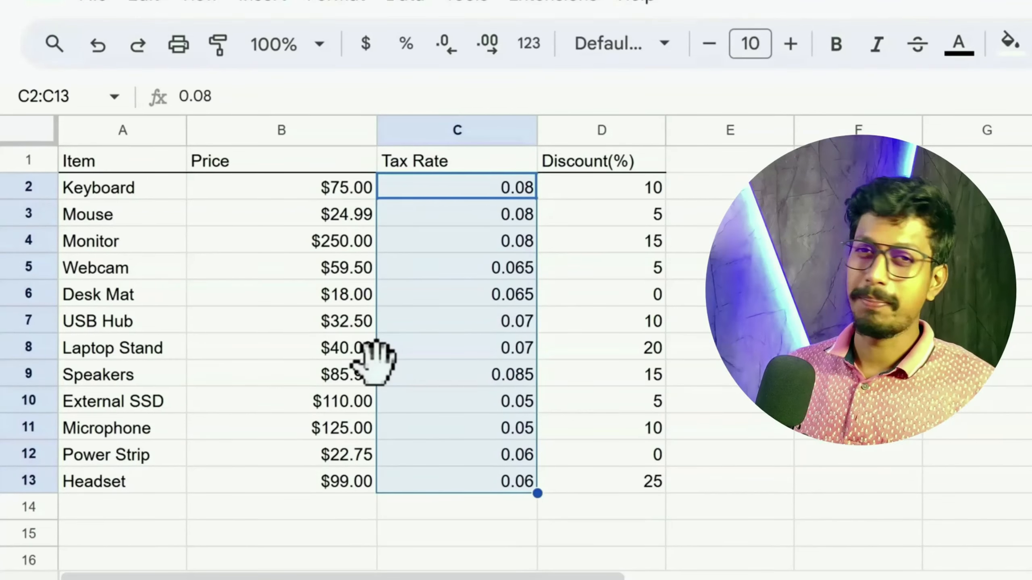
{"action": "left_click", "coordinate": [405, 45]}
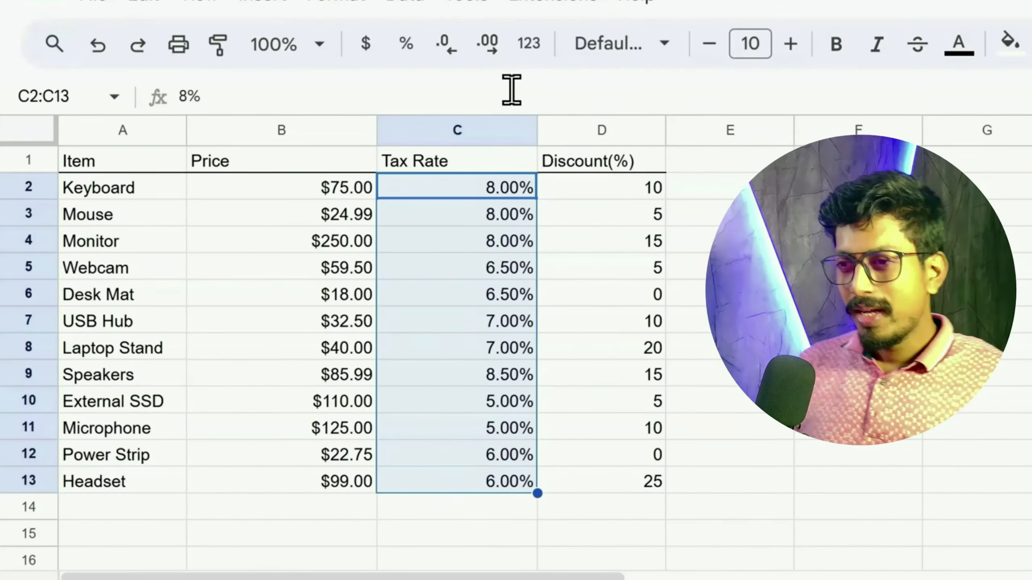
Reduce the tax rates in C2:C13 to one decimal place and bring them back to two.
{"action": "left_click", "coordinate": [485, 215]}
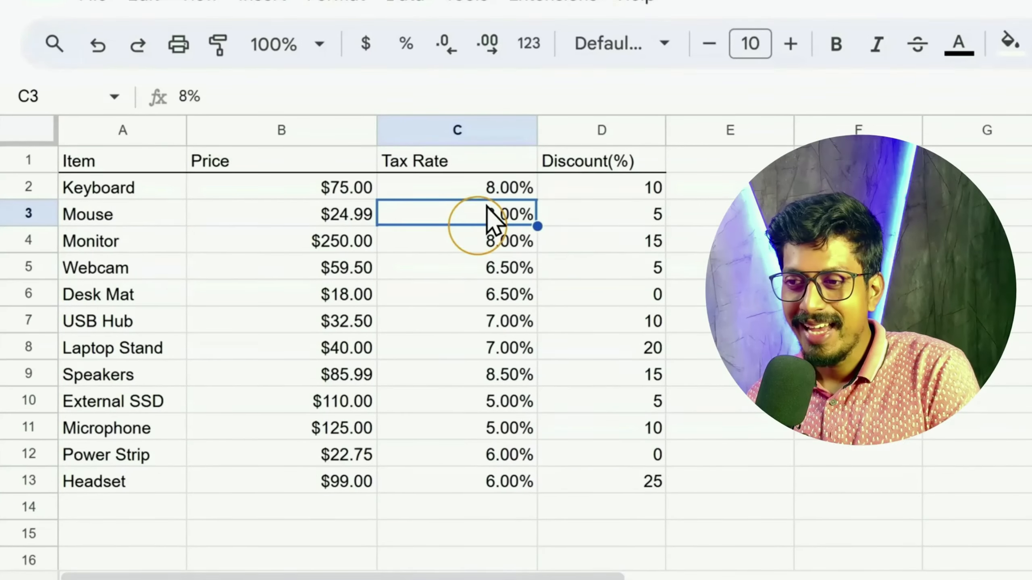
{"action": "left_click", "coordinate": [504, 188]}
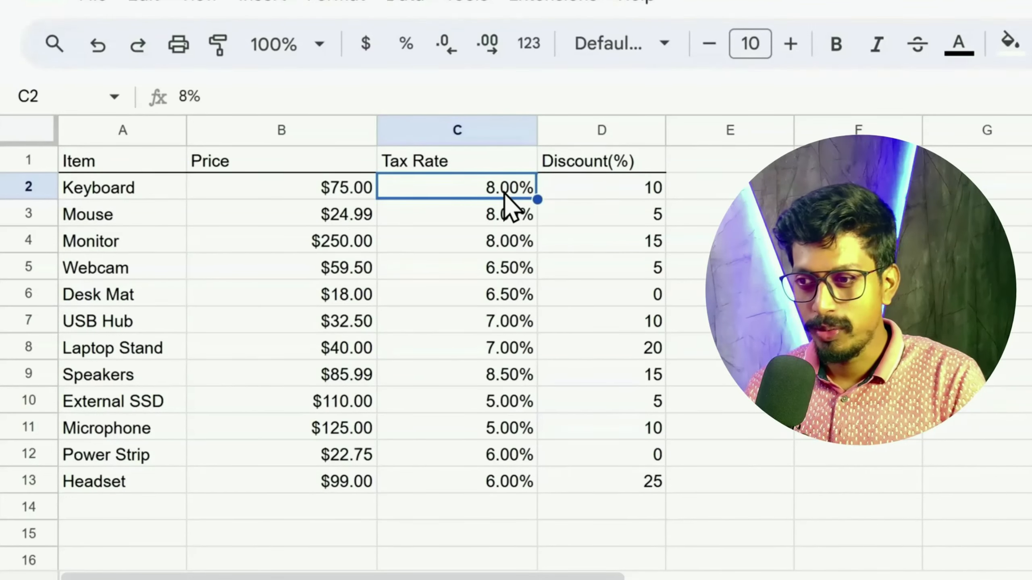
{"action": "left_click_drag", "start_coordinate": [489, 193], "coordinate": [495, 491]}
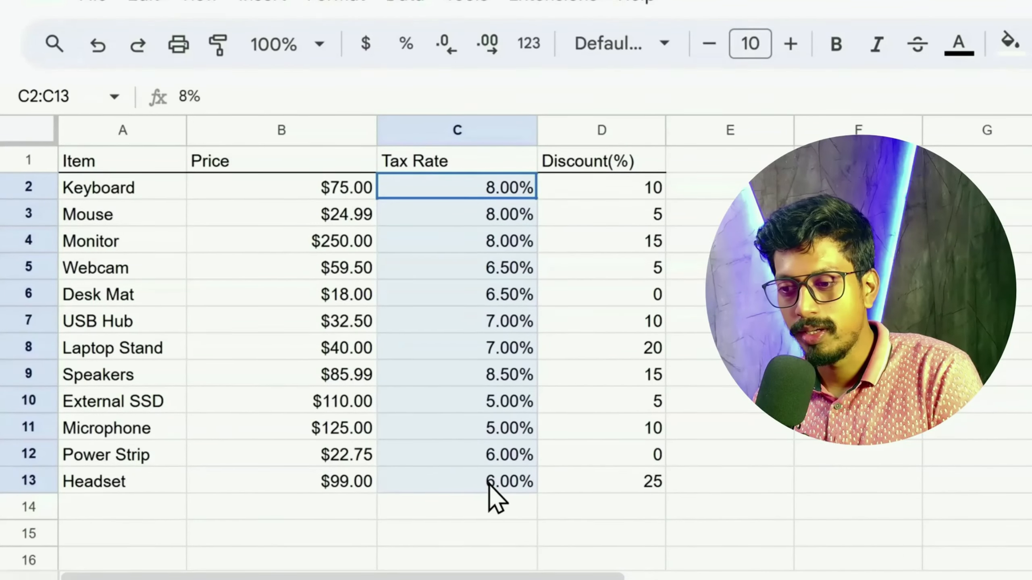
{"action": "left_click", "coordinate": [446, 48]}
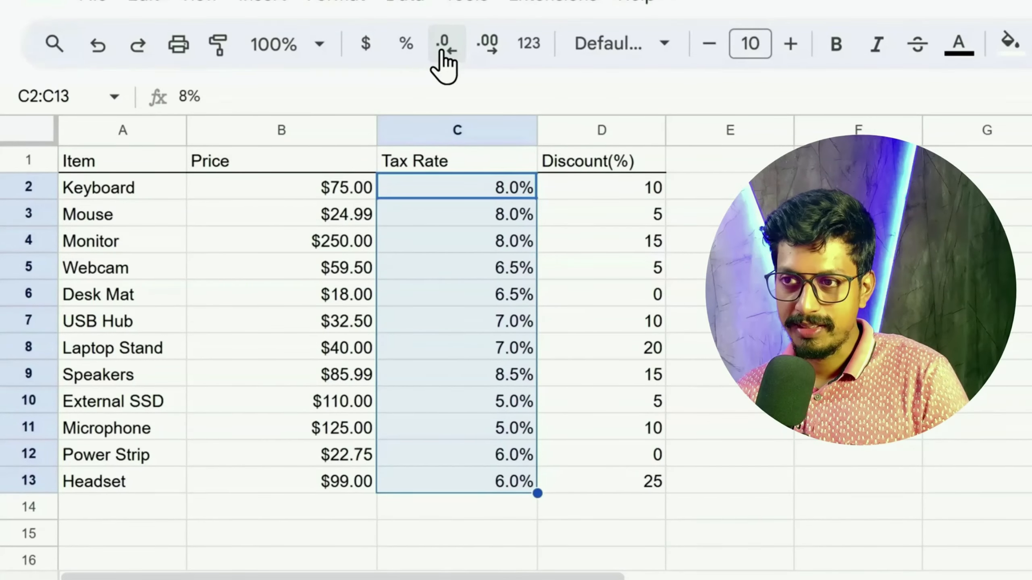
{"action": "left_click", "coordinate": [484, 45]}
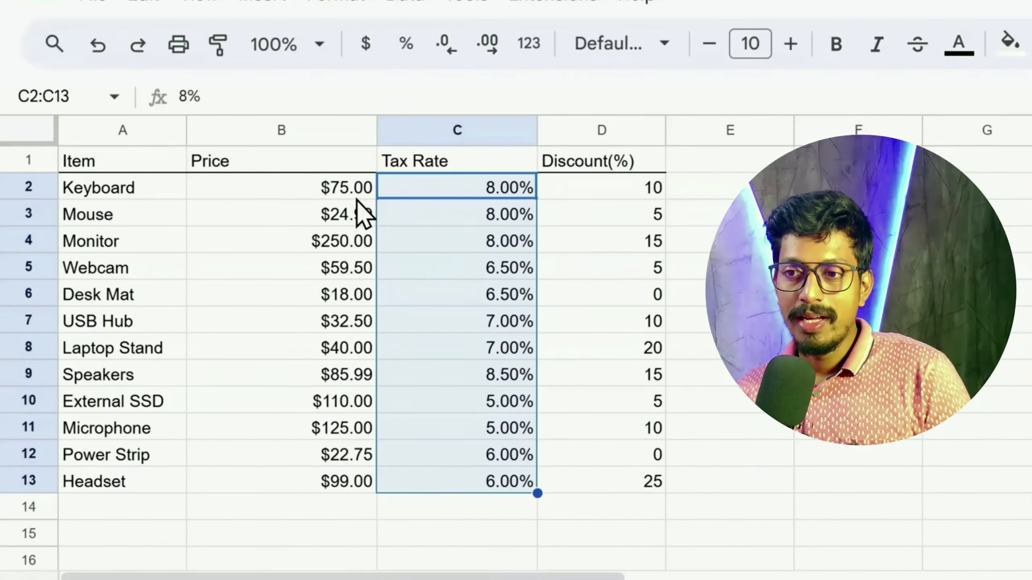
Try one and three decimal places on the prices in B2:B13, and return them to two.
{"action": "left_click_drag", "start_coordinate": [333, 188], "coordinate": [324, 478]}
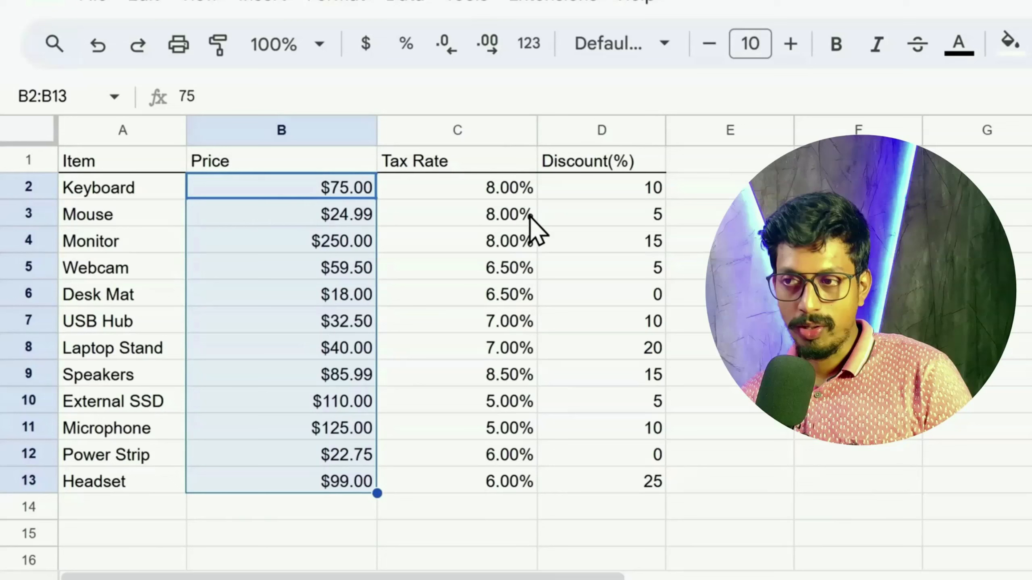
{"action": "left_click", "coordinate": [447, 54]}
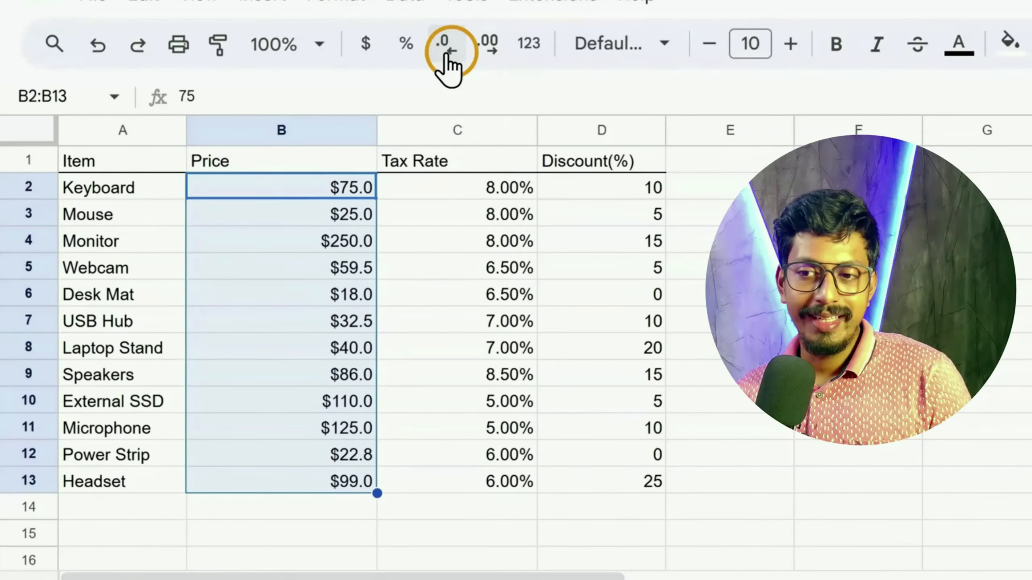
{"action": "left_click", "coordinate": [491, 55]}
{"action": "left_click", "coordinate": [491, 55]}
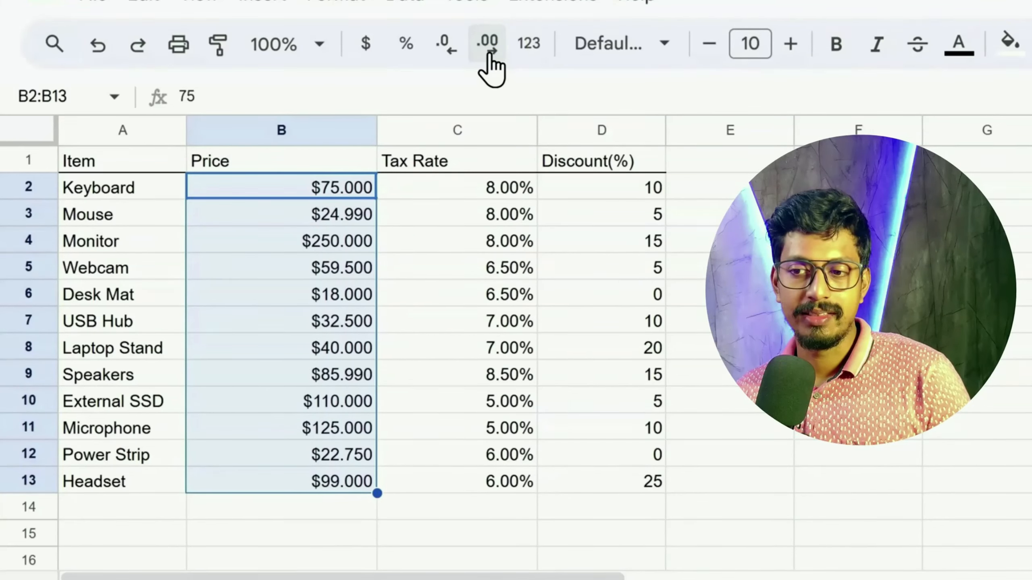
{"action": "left_click", "coordinate": [452, 48]}
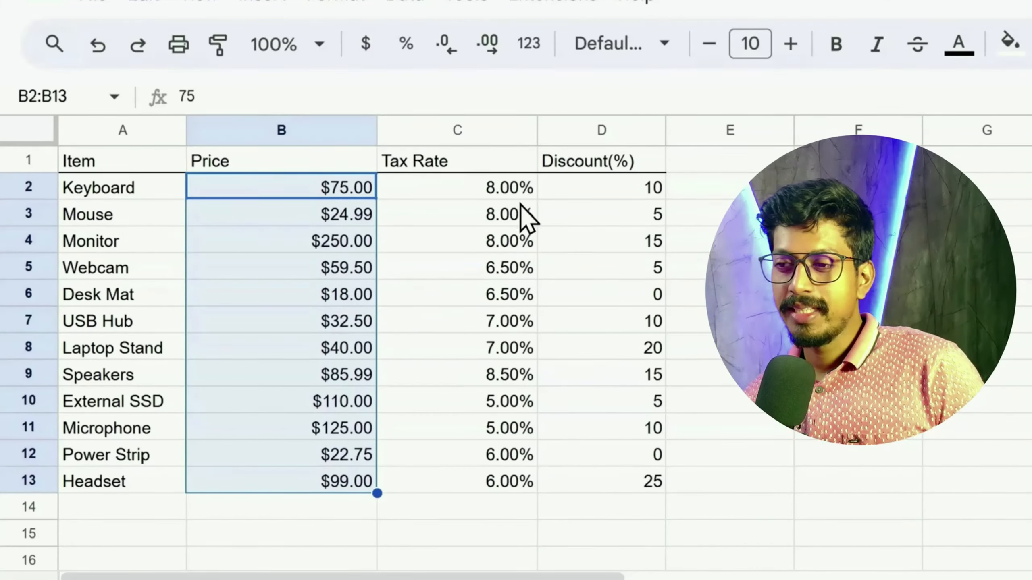
Show the Tax Rate column's percentages with one decimal place.
{"action": "left_click_drag", "start_coordinate": [510, 187], "coordinate": [500, 511]}
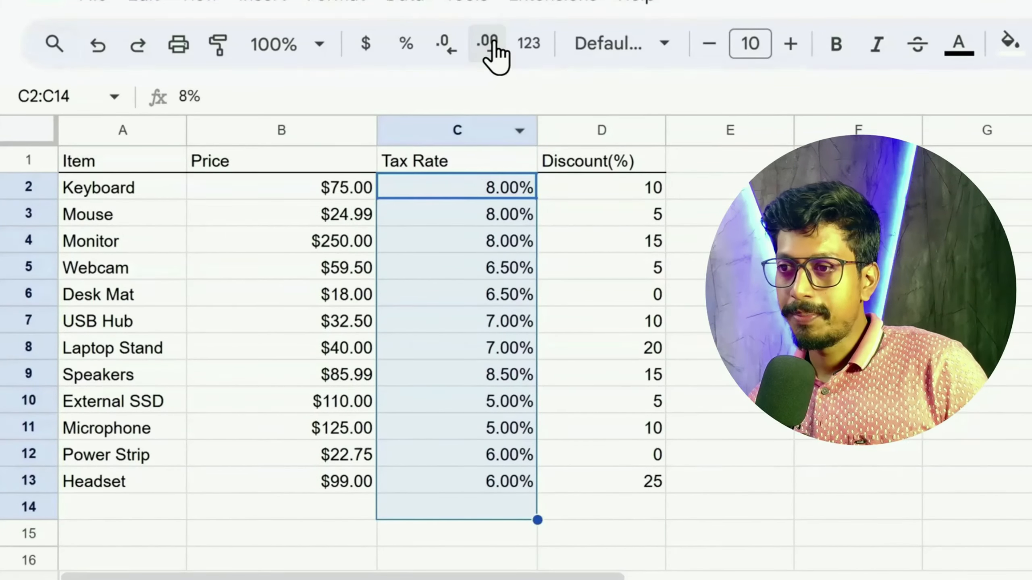
{"action": "left_click", "coordinate": [447, 49]}
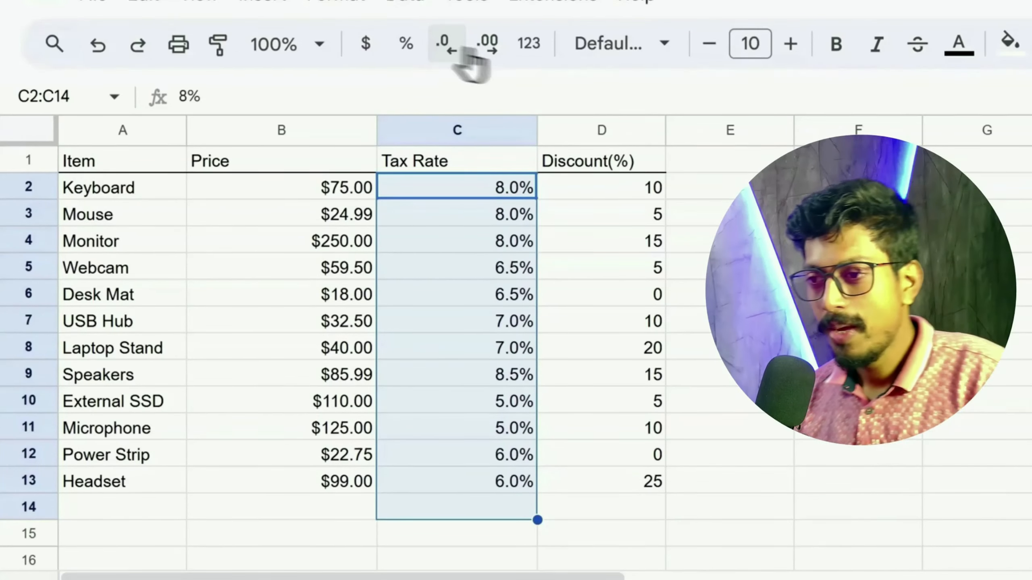
Undo all decimal-place changes and the percent formatting of the Tax Rate column, keeping the currency format on the prices.
{"action": "left_click", "coordinate": [500, 193]}
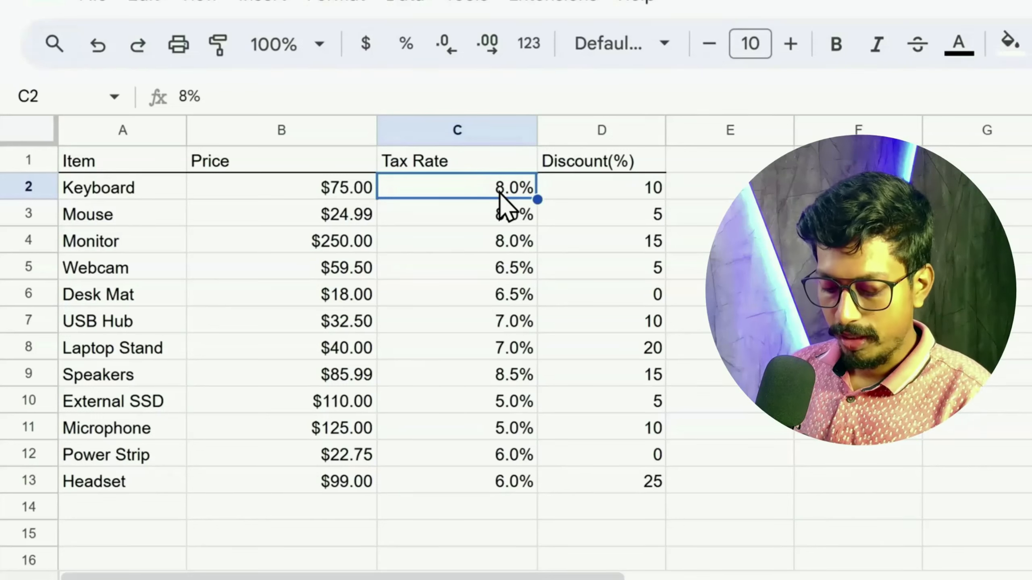
{"action": "key", "text": "ctrl+z"}
{"action": "key", "text": "ctrl+z"}
{"action": "key", "text": "ctrl+z"}
{"action": "key", "text": "ctrl+z"}
{"action": "key", "text": "ctrl+z"}
{"action": "key", "text": "ctrl+z"}
{"action": "key", "text": "ctrl+z"}
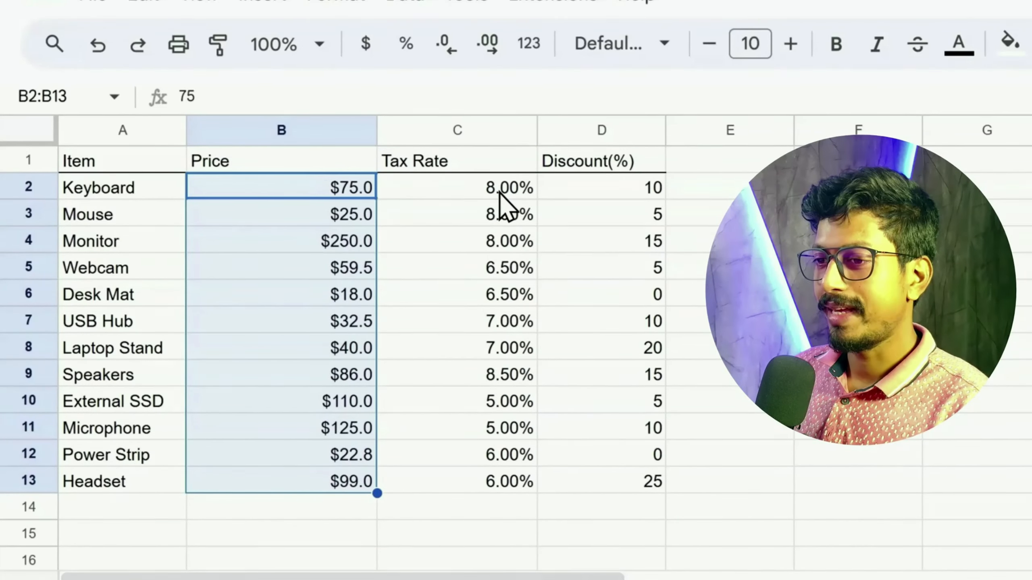
{"action": "key", "text": "ctrl+z"}
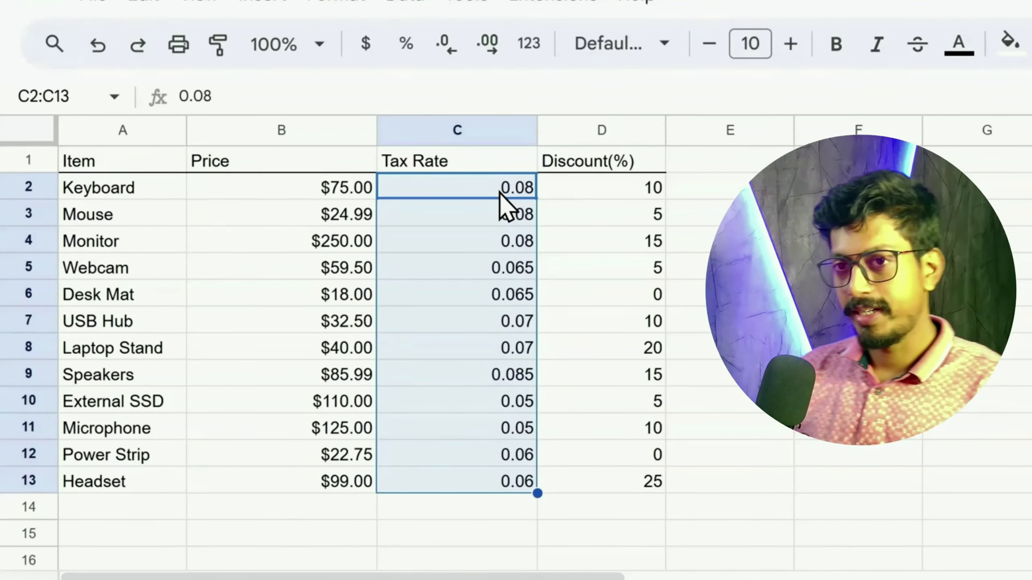
{"action": "left_click", "coordinate": [607, 230]}
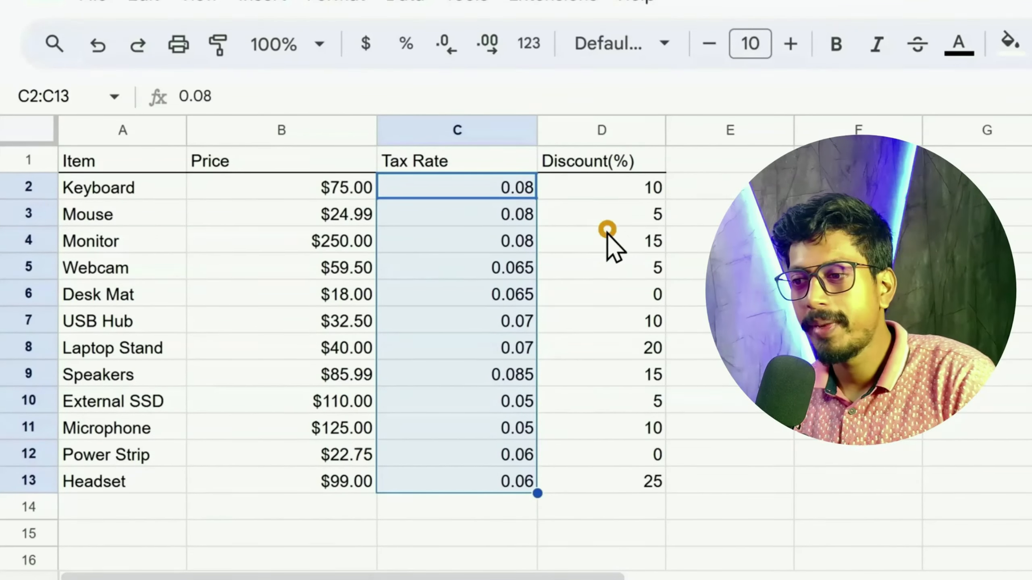
{"action": "left_click", "coordinate": [499, 186]}
{"action": "left_click", "coordinate": [501, 215]}
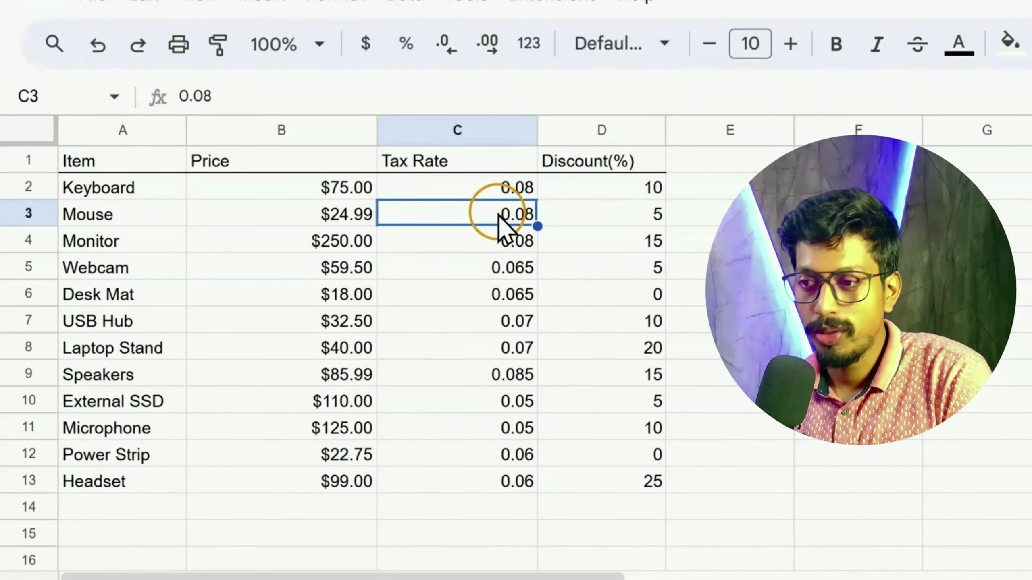
{"action": "left_click", "coordinate": [491, 245]}
{"action": "left_click", "coordinate": [482, 343]}
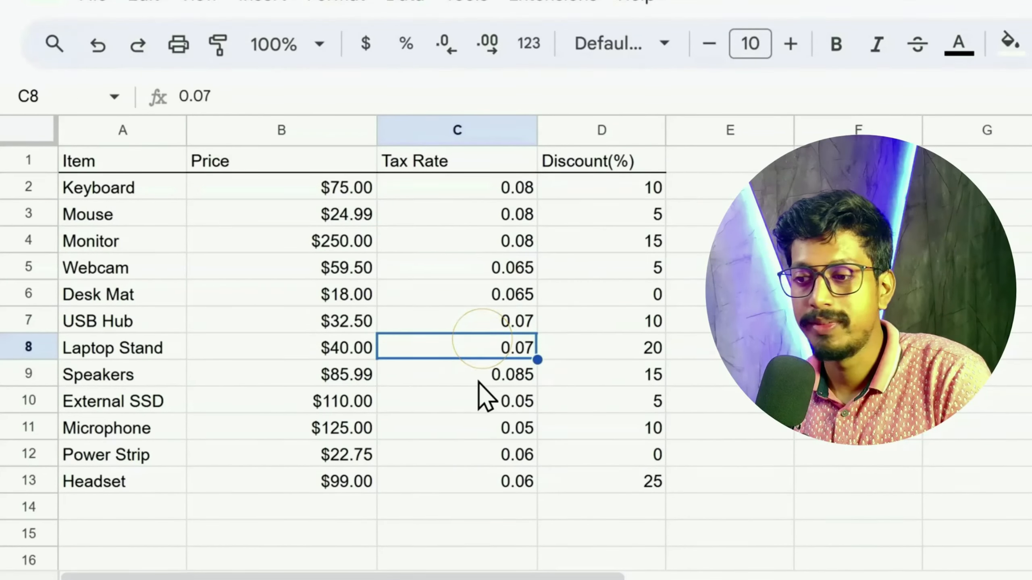
Format the tax rates in C2:C13 as percentages.
{"action": "left_click", "coordinate": [481, 404]}
{"action": "left_click", "coordinate": [588, 401]}
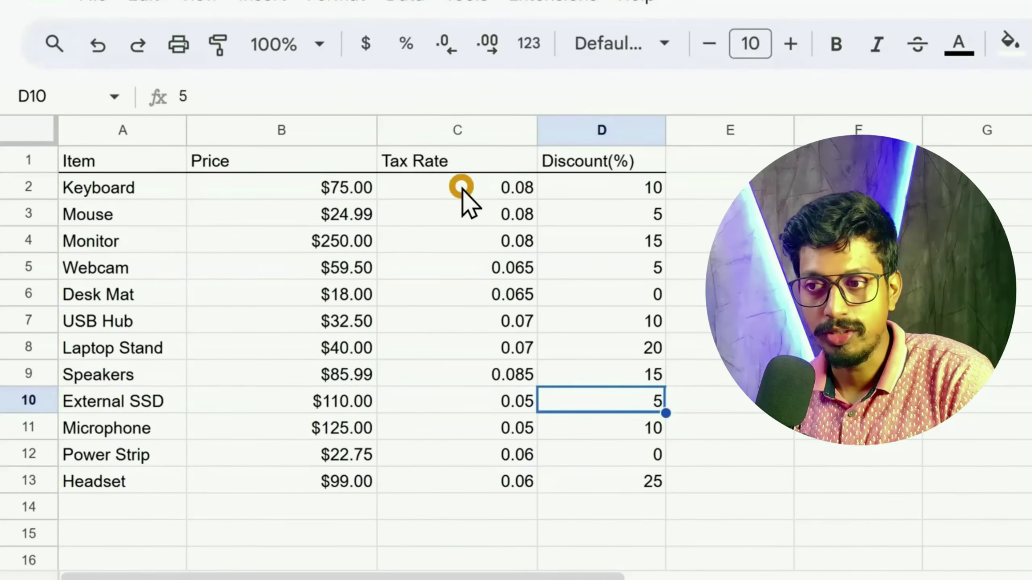
{"action": "left_click_drag", "start_coordinate": [462, 188], "coordinate": [453, 490]}
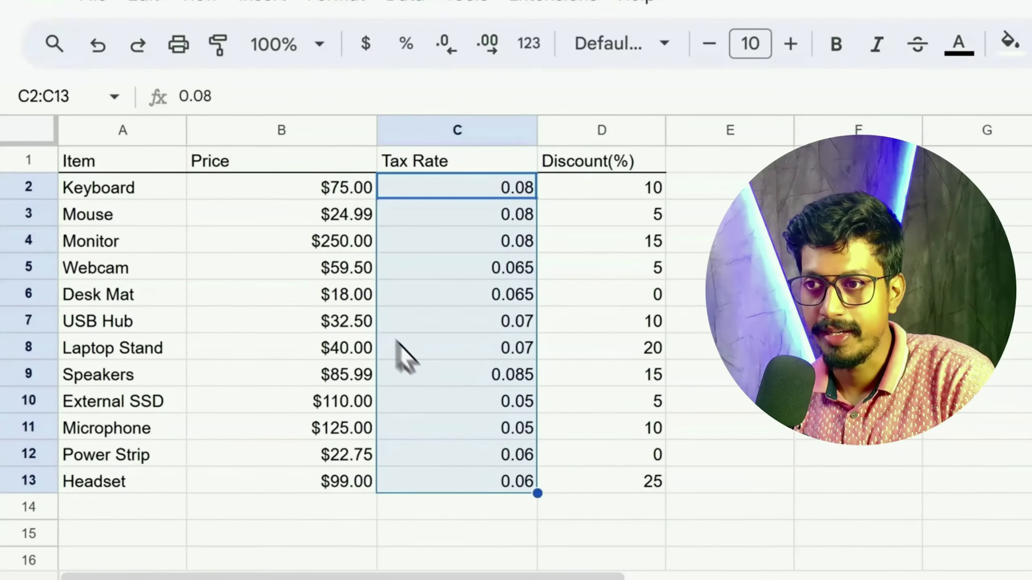
{"action": "left_click", "coordinate": [400, 61]}
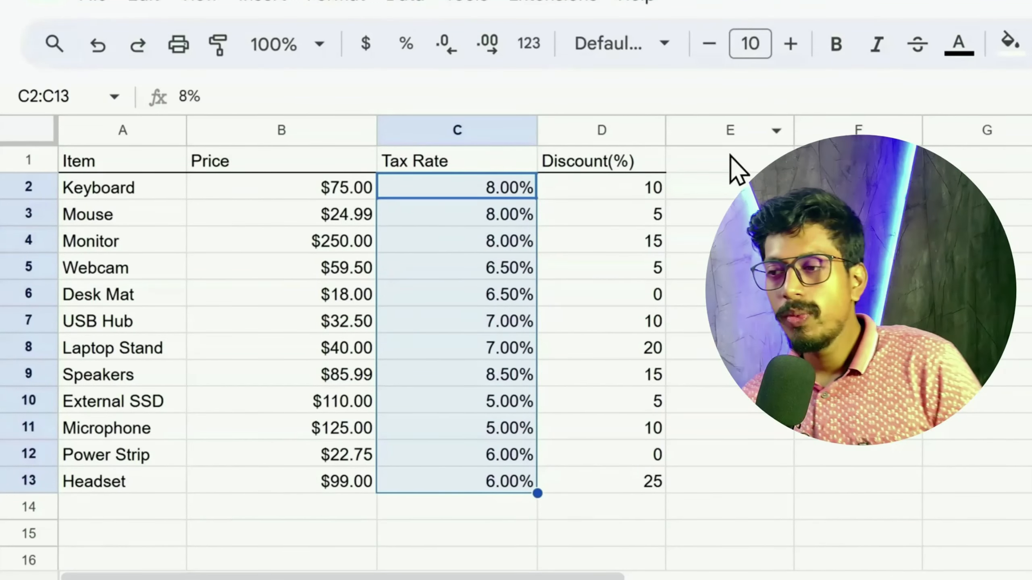
Try the percent format on the discounts in D2:D13.
{"action": "left_click_drag", "start_coordinate": [631, 183], "coordinate": [637, 480]}
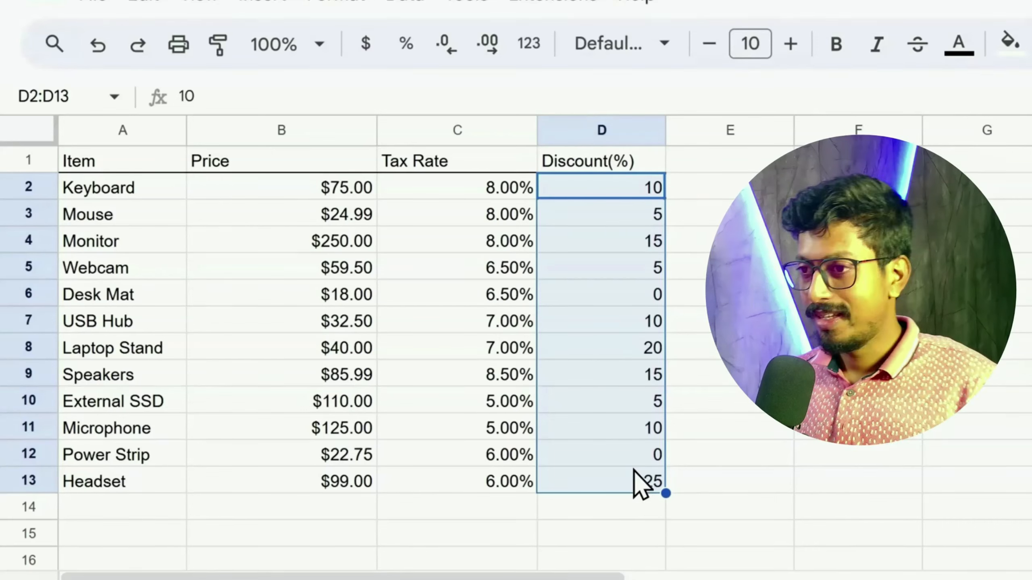
{"action": "left_click", "coordinate": [404, 55]}
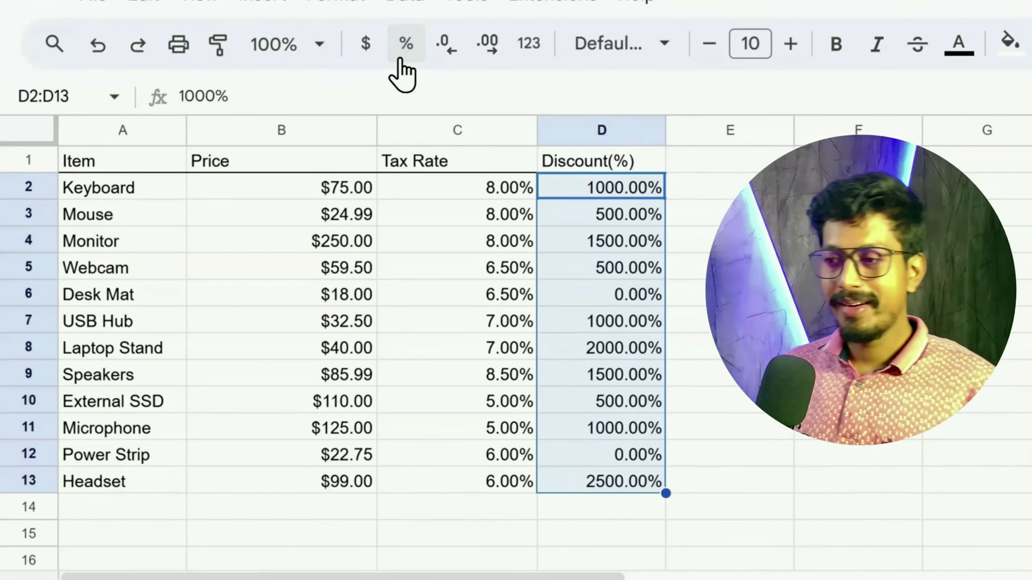
{"action": "left_click", "coordinate": [718, 194]}
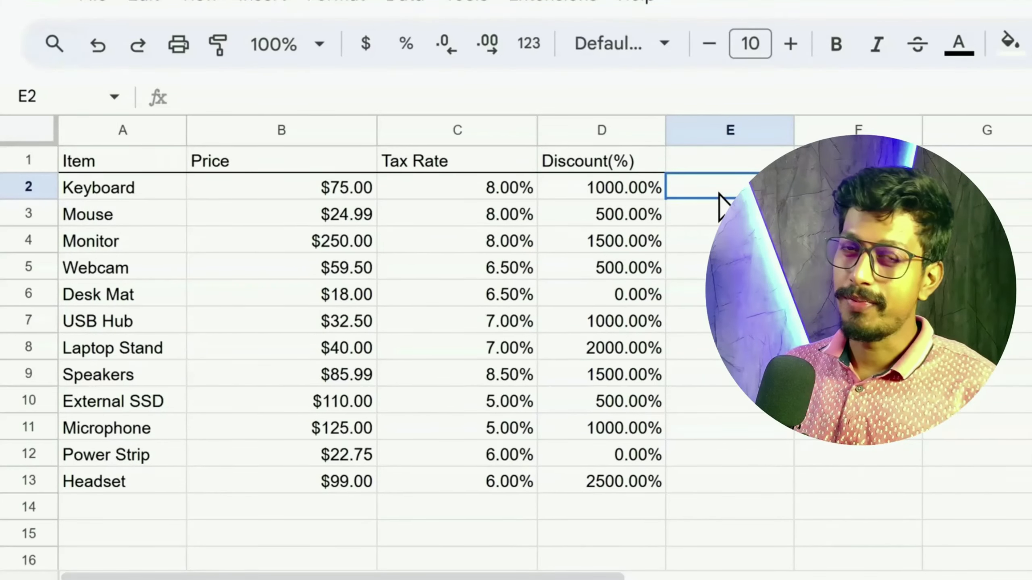
Undo the percent formatting of the discounts and tax rates and the currency format of the prices.
{"action": "left_click", "coordinate": [452, 195]}
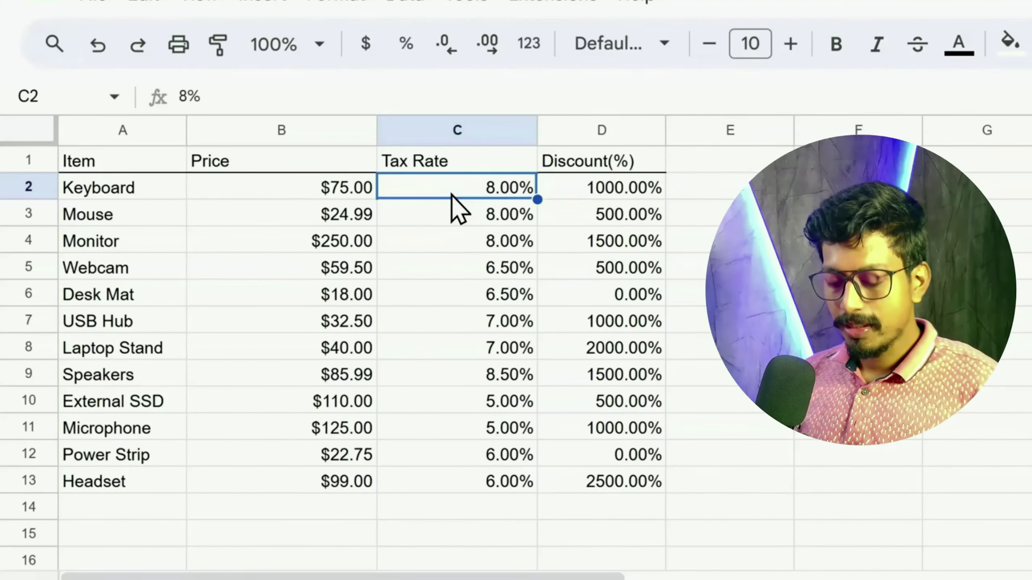
{"action": "key", "text": "ctrl+z"}
{"action": "key", "text": "ctrl+z"}
{"action": "key", "text": "ctrl+z"}
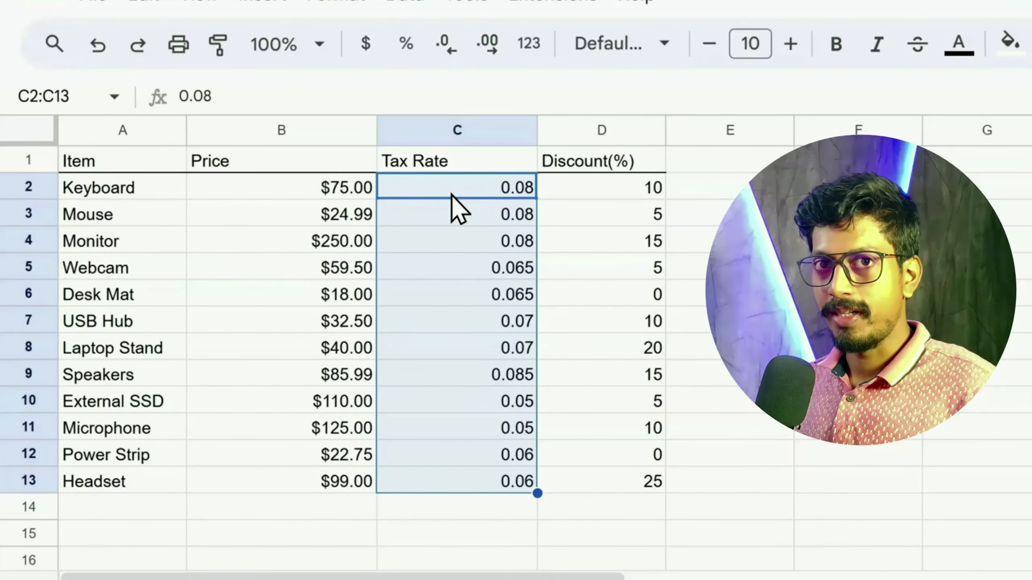
{"action": "key", "text": "ctrl+z"}
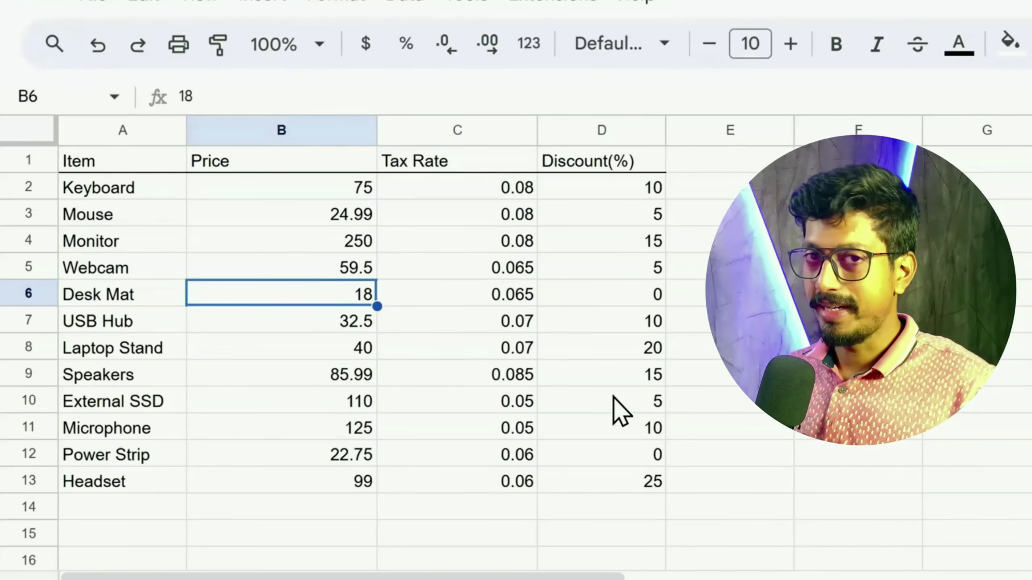
Format the whole Price column except its header, B2:B1000, as currency.
{"action": "left_click", "coordinate": [265, 131]}
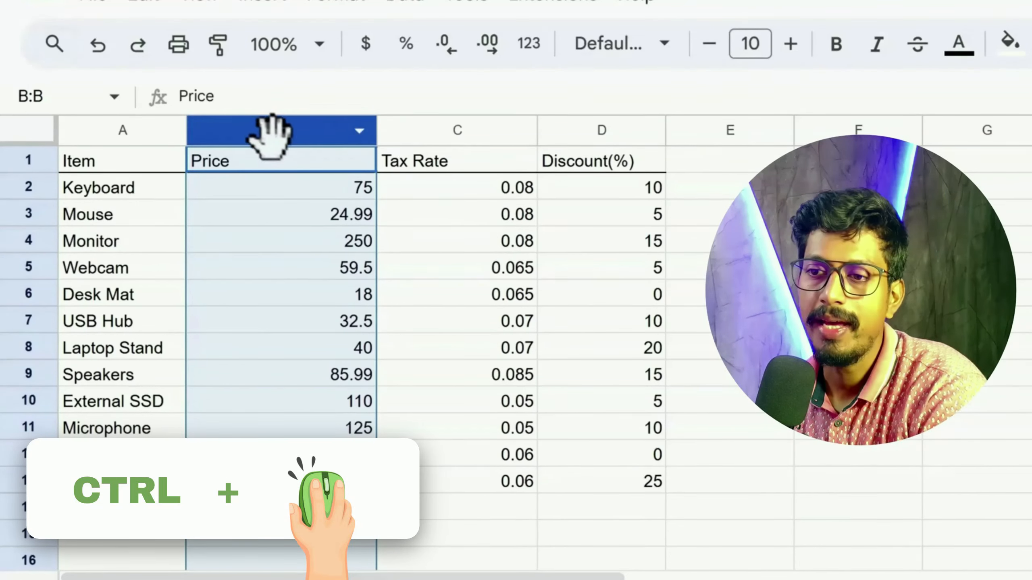
{"action": "left_click", "coordinate": [285, 159], "text": "ctrl"}
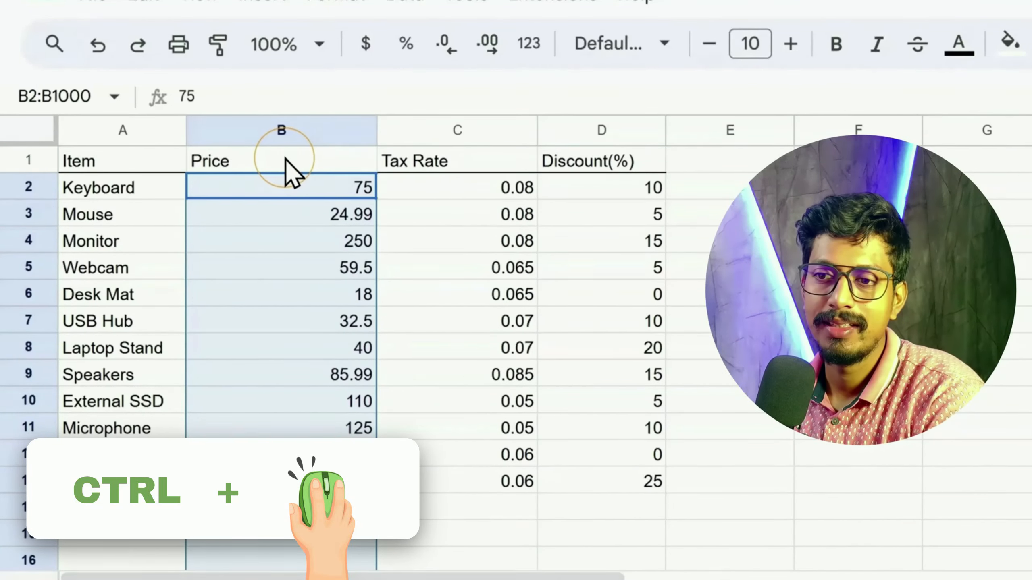
{"action": "scroll", "coordinate": [307, 310], "scroll_direction": "down", "scroll_amount": 5}
{"action": "scroll", "coordinate": [307, 310], "scroll_direction": "down", "scroll_amount": 5}
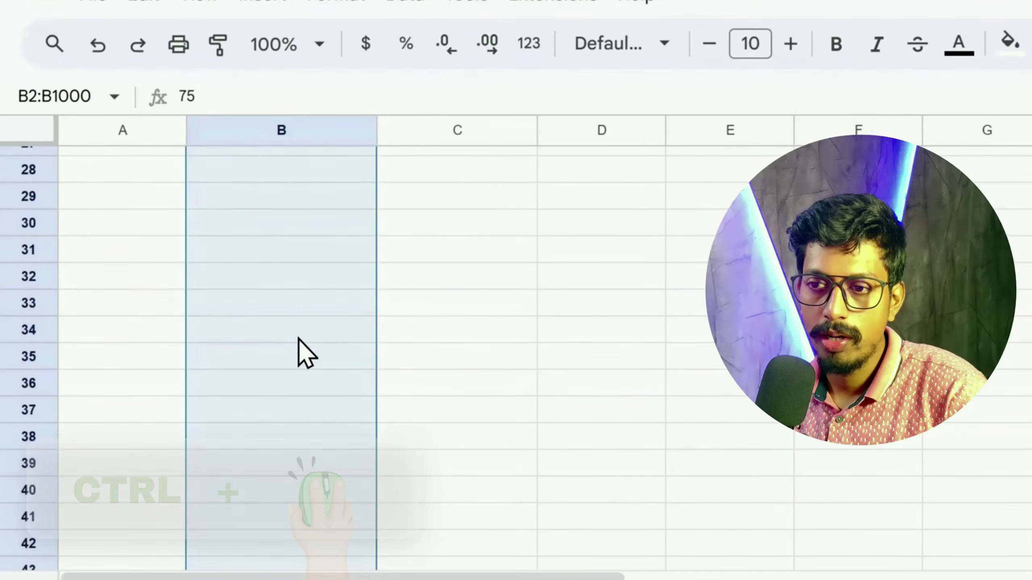
{"action": "scroll", "coordinate": [299, 349], "scroll_direction": "up", "scroll_amount": 10}
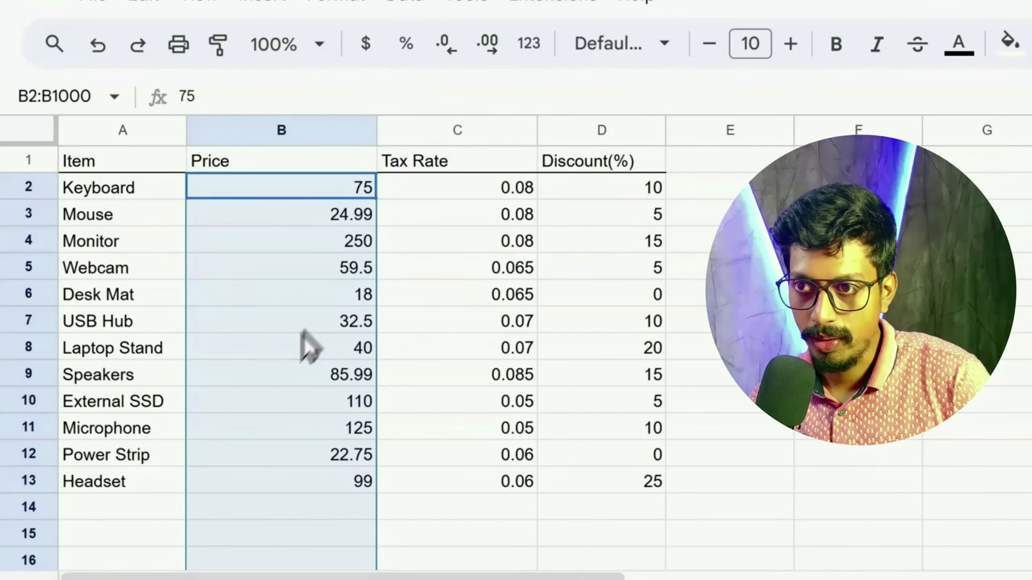
{"action": "left_click", "coordinate": [365, 45]}
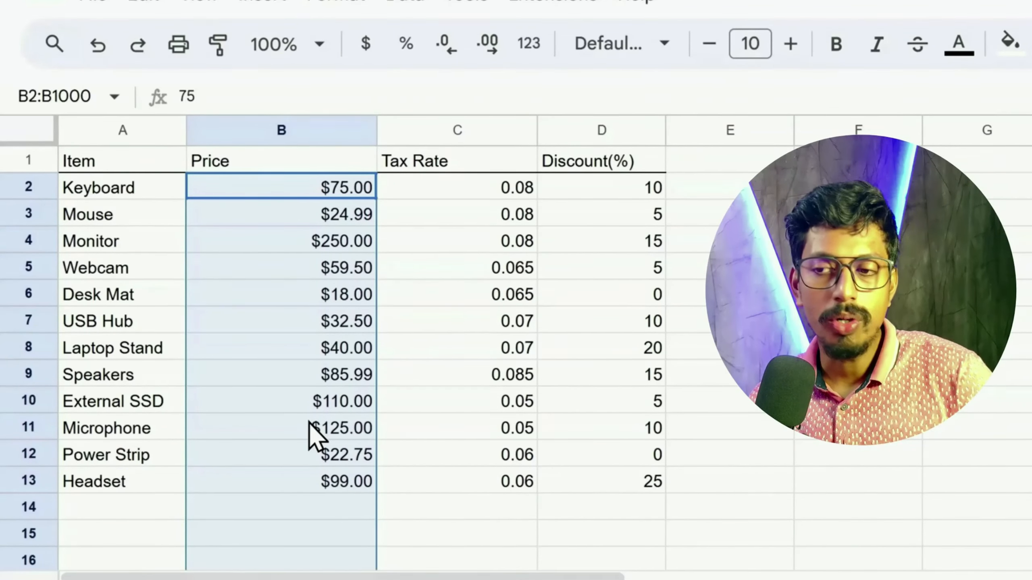
Enter a new price of 78 in B14, below the last item.
{"action": "scroll", "coordinate": [325, 427], "scroll_direction": "down", "scroll_amount": 2}
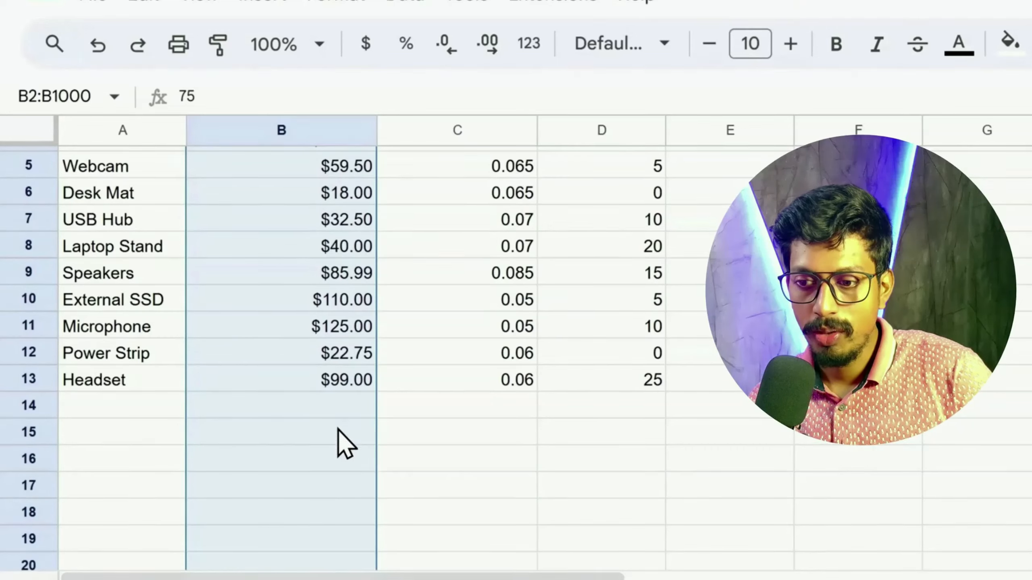
{"action": "left_click", "coordinate": [337, 414]}
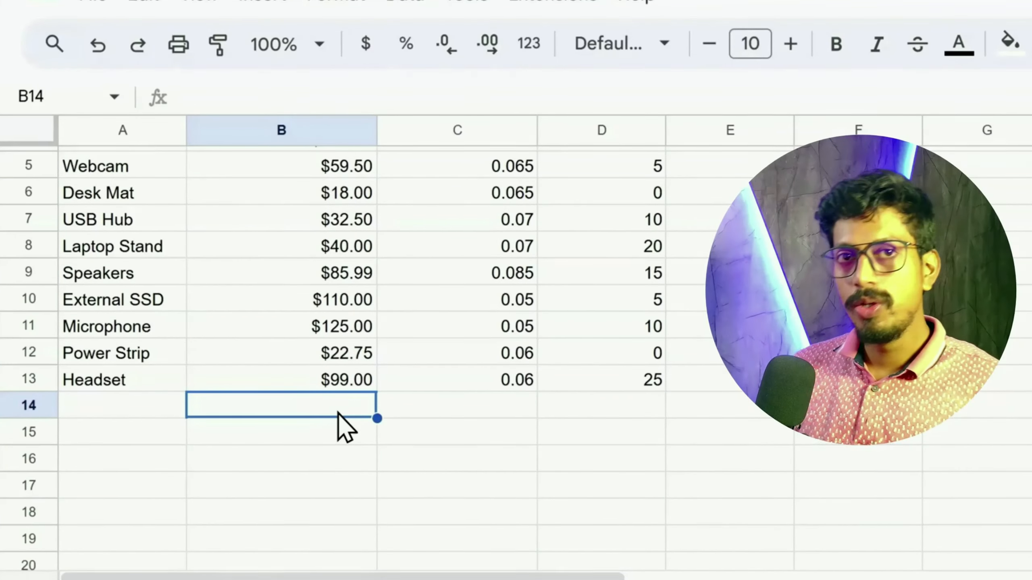
{"action": "type", "text": "78"}
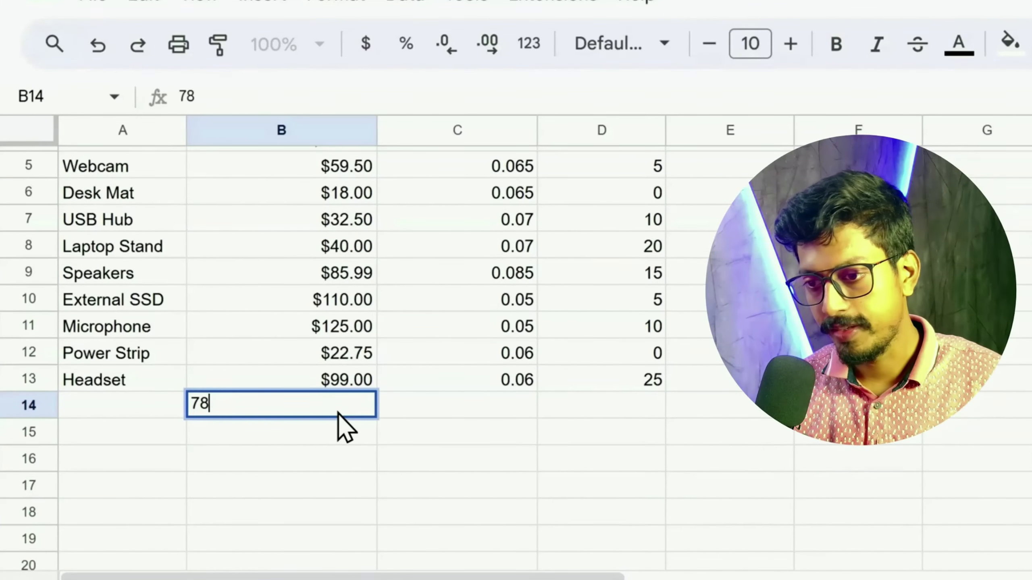
{"action": "key", "text": "Return"}
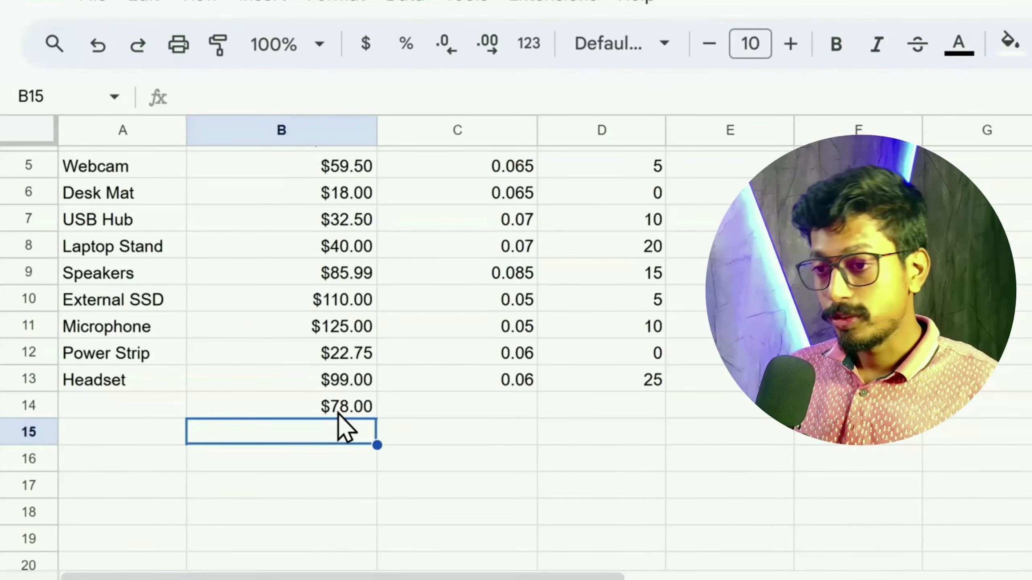
Format the whole Tax Rate column except its header, C2:C1000, as percentages with one decimal place.
{"action": "scroll", "coordinate": [451, 321], "scroll_direction": "up", "scroll_amount": 2}
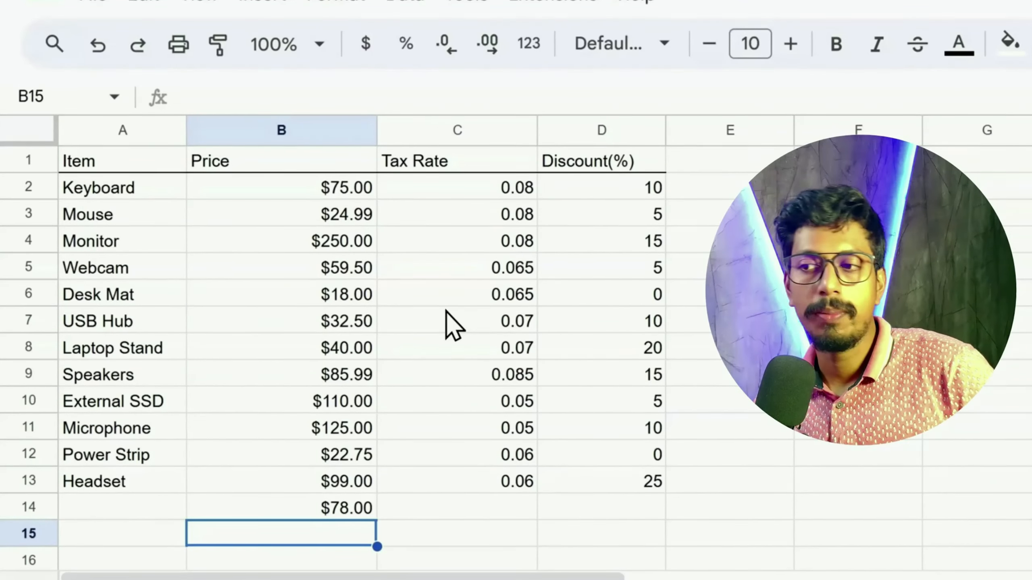
{"action": "left_click", "coordinate": [463, 130]}
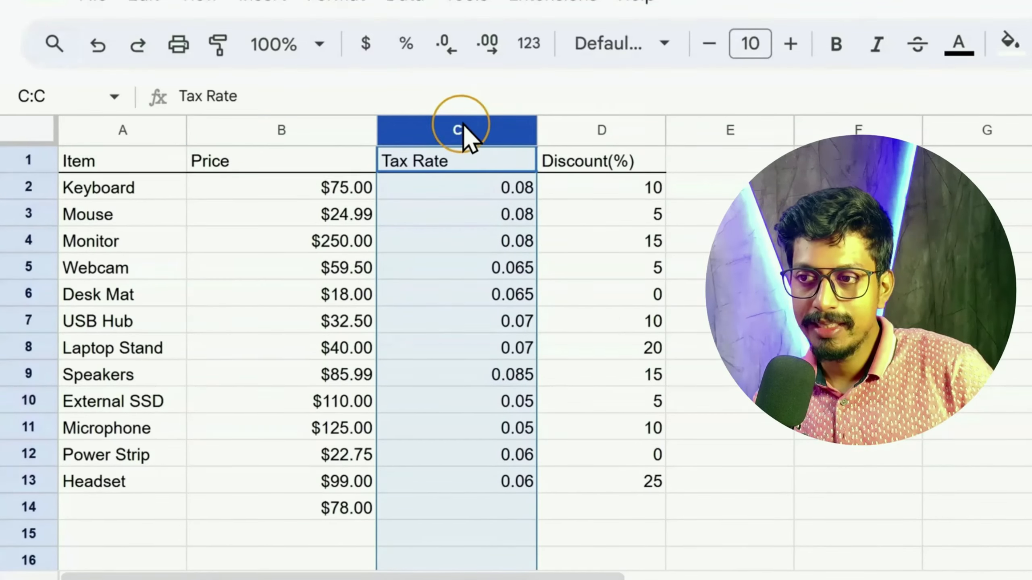
{"action": "left_click", "coordinate": [459, 163]}
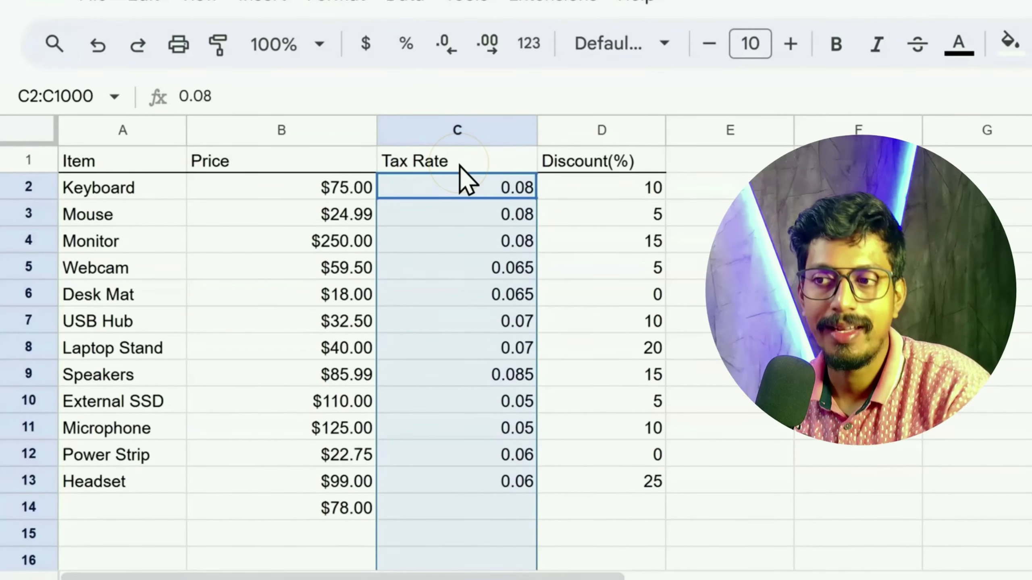
{"action": "left_click", "coordinate": [400, 65]}
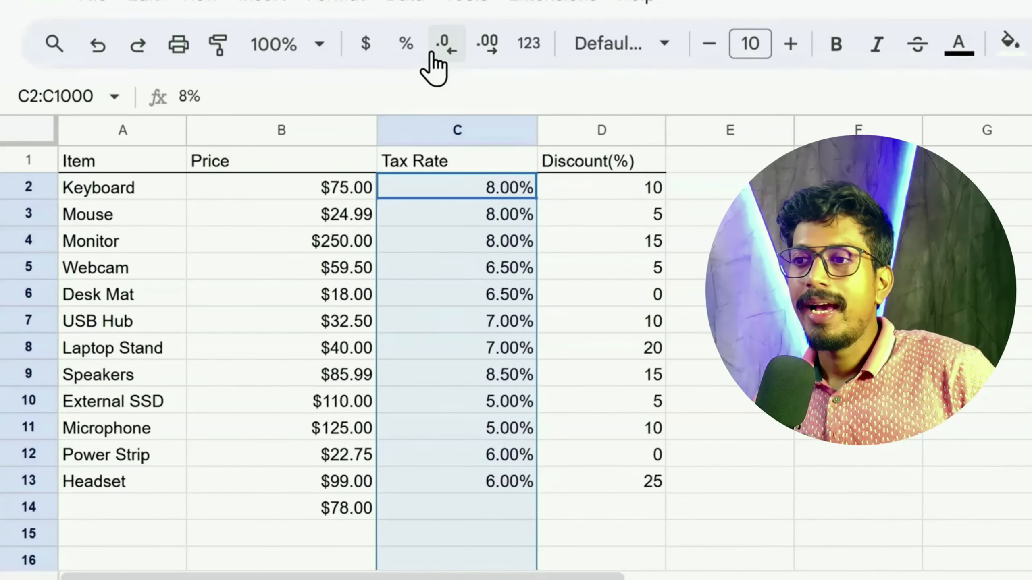
{"action": "left_click", "coordinate": [445, 55]}
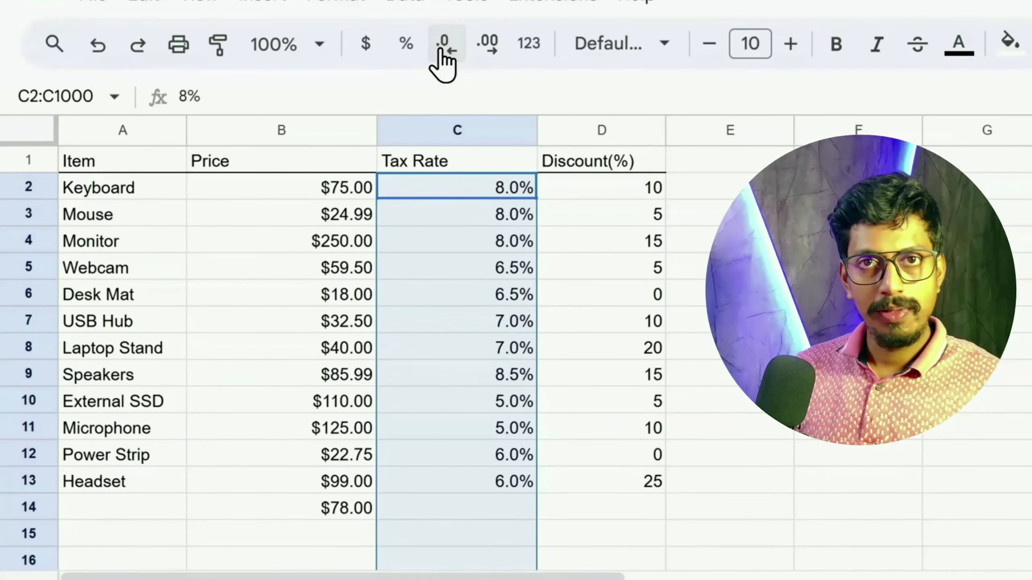
Enter a tax rate of 7% in C14, beside the new price.
{"action": "left_click", "coordinate": [496, 505]}
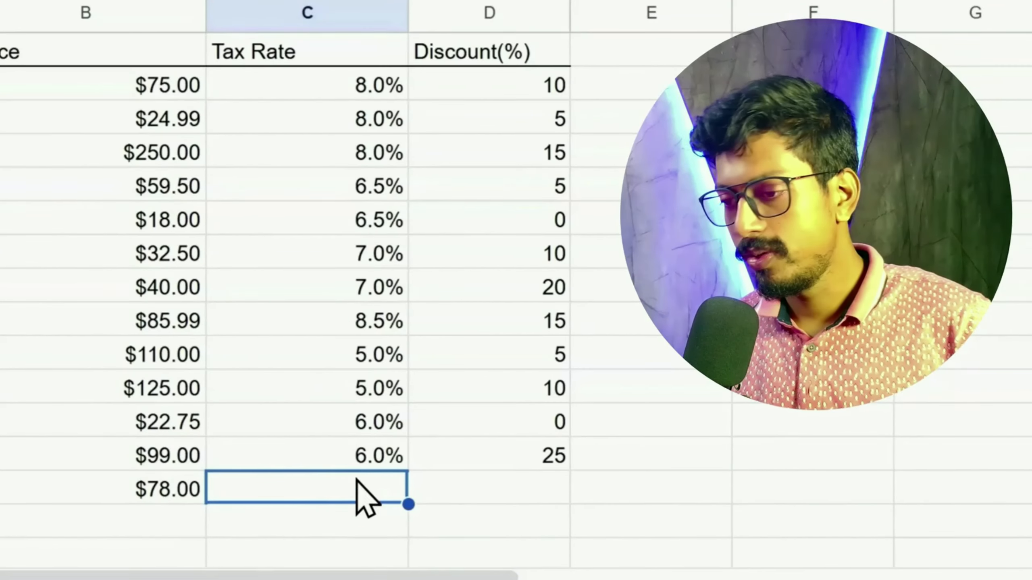
{"action": "scroll", "coordinate": [496, 506], "scroll_direction": "down", "scroll_amount": 2}
{"action": "left_click", "coordinate": [492, 311]}
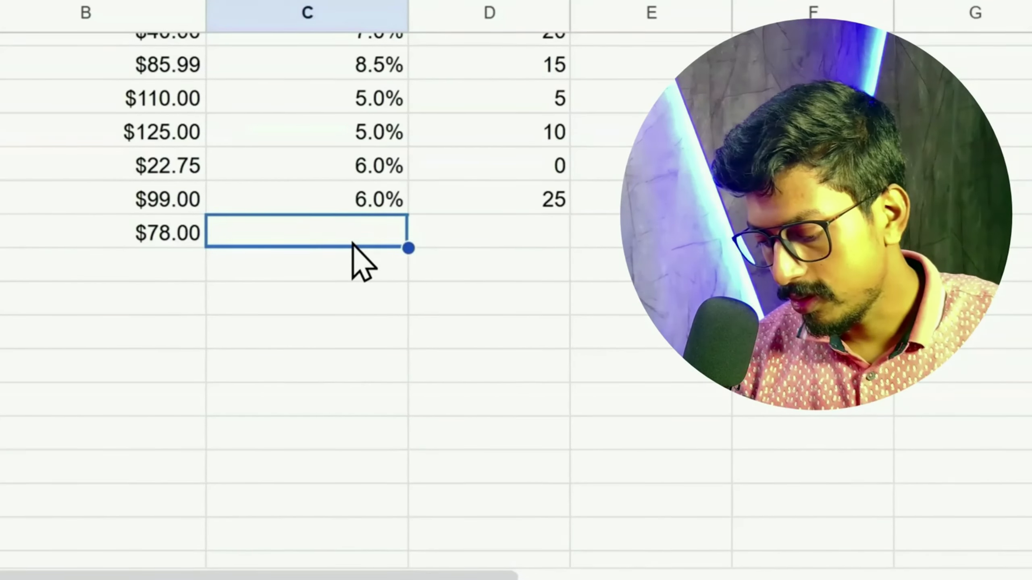
{"action": "type", "text": "7%"}
{"action": "key", "text": "Return"}
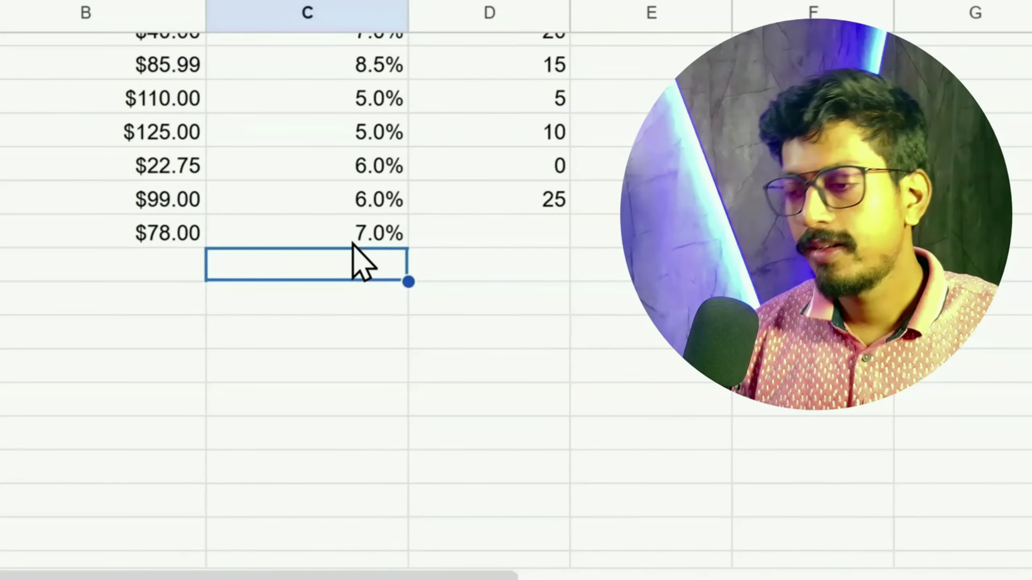
Select the Discount(%) values in D2:D13 to examine how they are entered.
{"action": "scroll", "coordinate": [491, 258], "scroll_direction": "up", "scroll_amount": 2}
{"action": "left_click", "coordinate": [493, 260]}
{"action": "left_click_drag", "start_coordinate": [615, 184], "coordinate": [625, 489]}
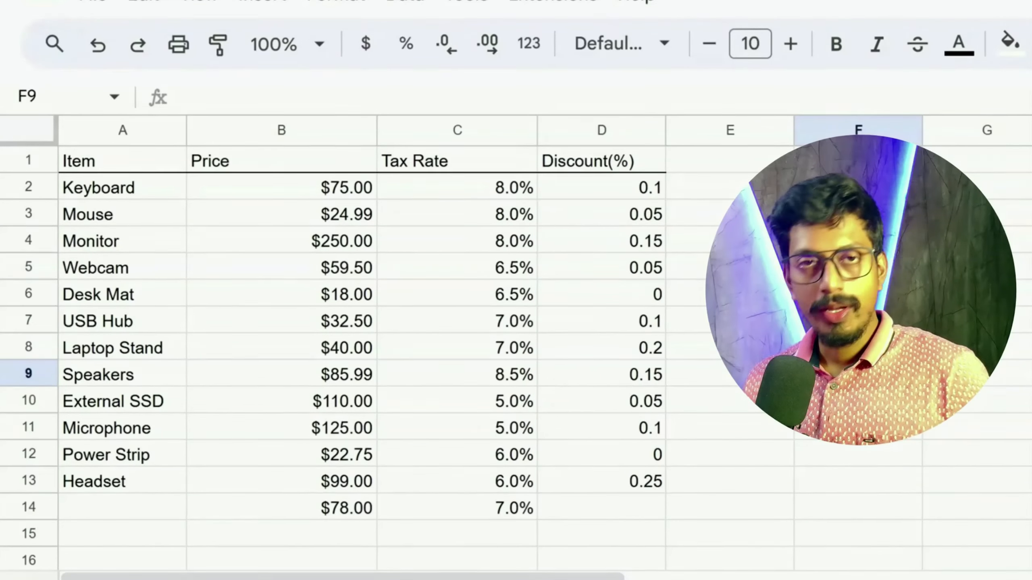
{"action": "left_click_drag", "start_coordinate": [633, 188], "coordinate": [635, 482]}
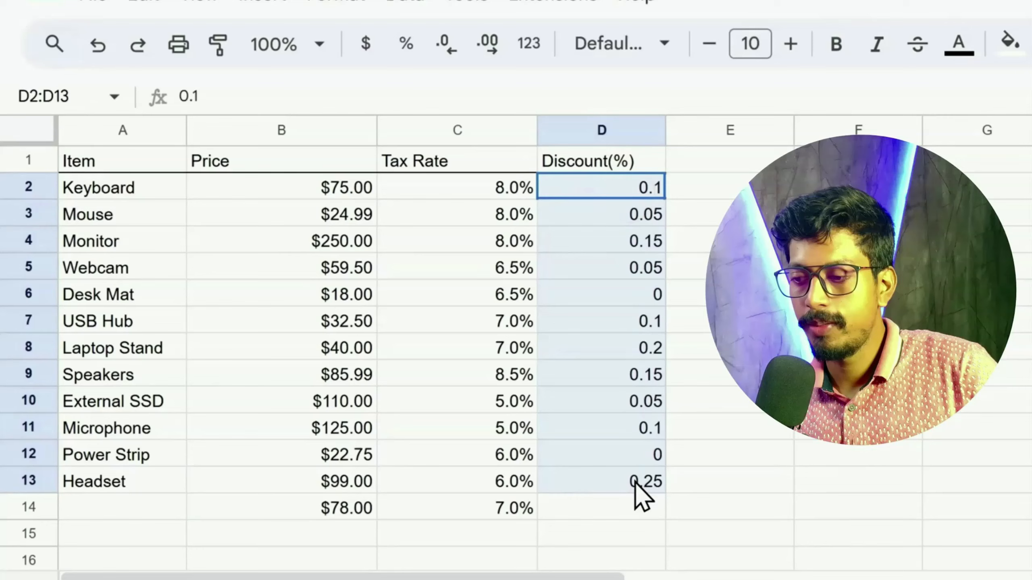
{"action": "left_click", "coordinate": [711, 425]}
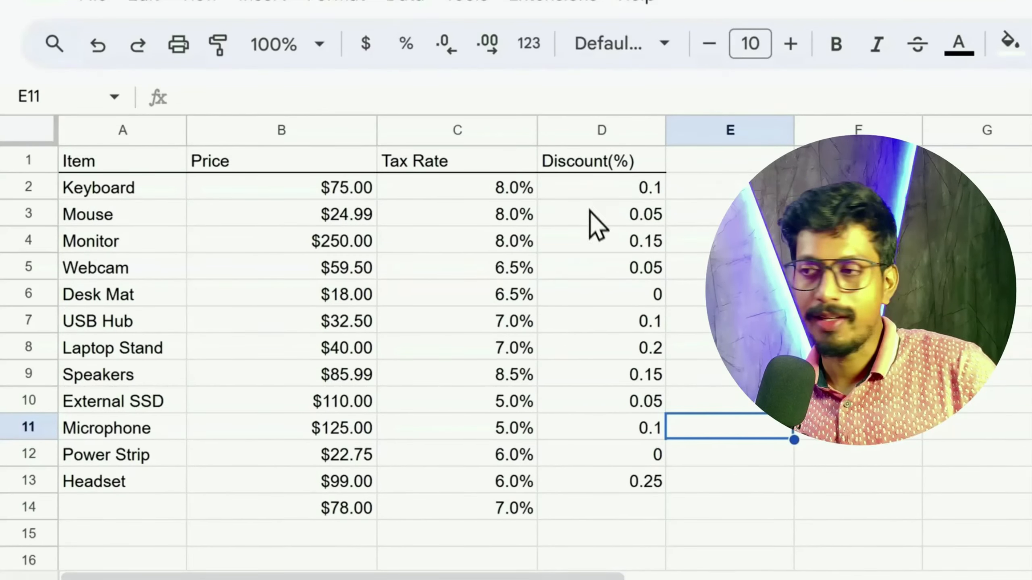
Format the whole Discount(%) column except its header, D2:D1000, as percentages without decimal places.
{"action": "left_click", "coordinate": [588, 138]}
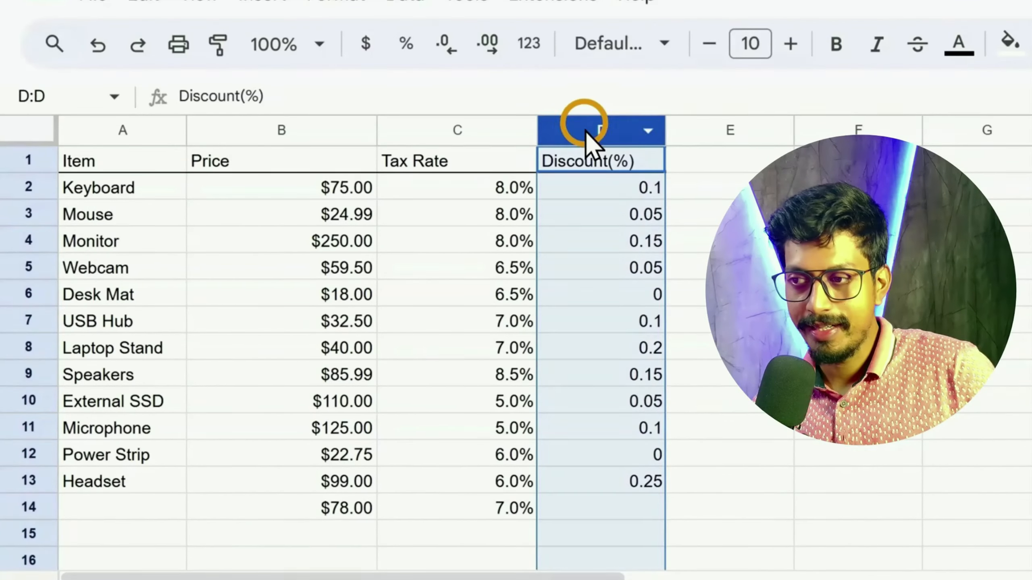
{"action": "left_click", "coordinate": [615, 164], "text": "ctrl"}
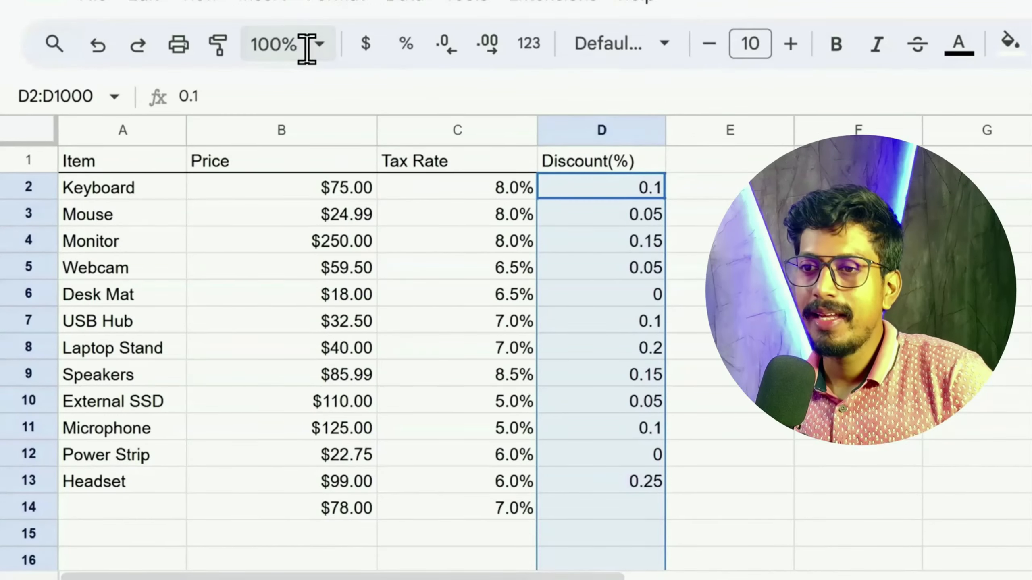
{"action": "left_click", "coordinate": [401, 48]}
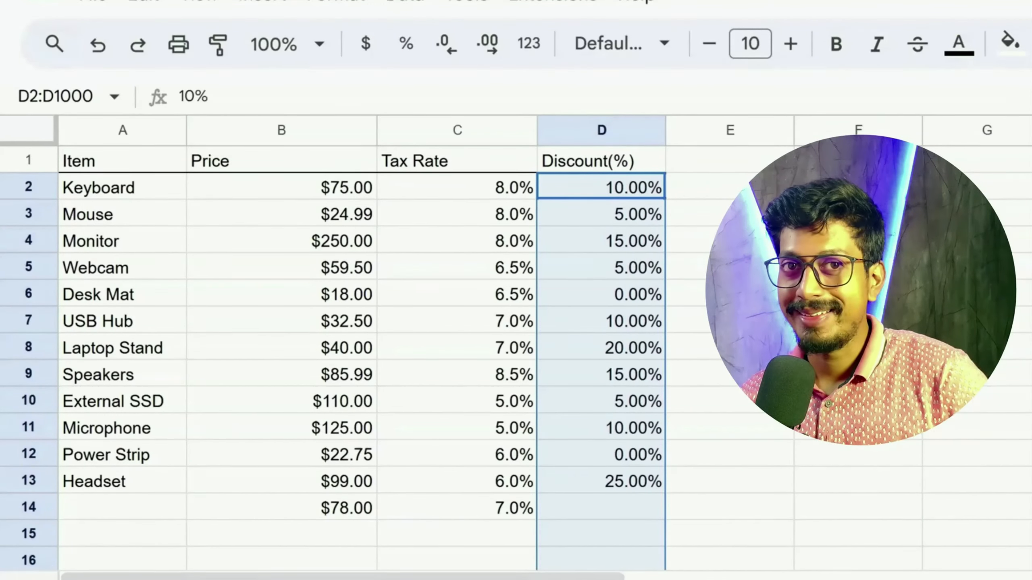
{"action": "left_click", "coordinate": [447, 45]}
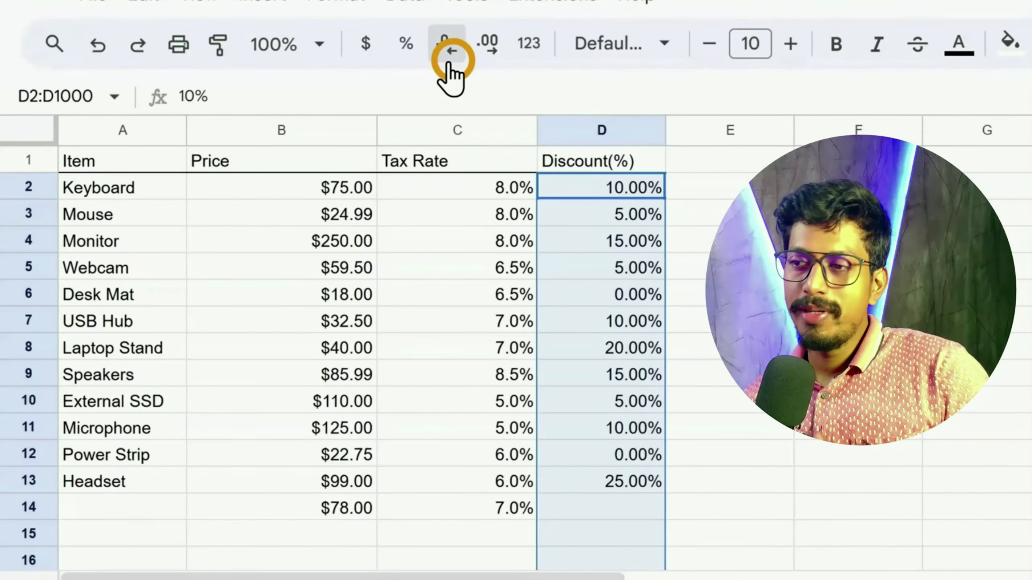
{"action": "left_click", "coordinate": [447, 45]}
{"action": "left_click", "coordinate": [690, 293]}
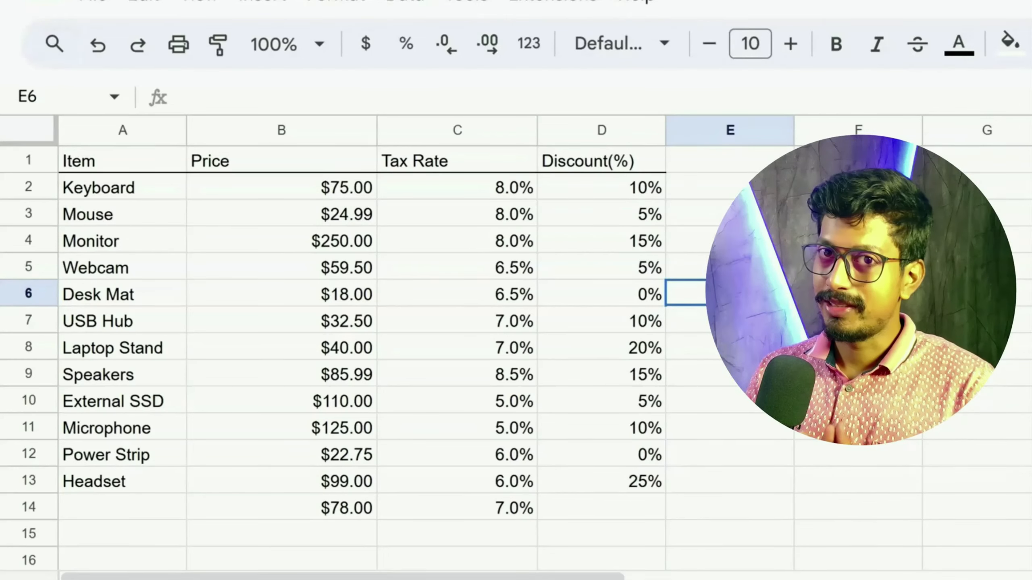
Enter a discount of 5% in D14, below the last discount.
{"action": "left_click", "coordinate": [635, 484]}
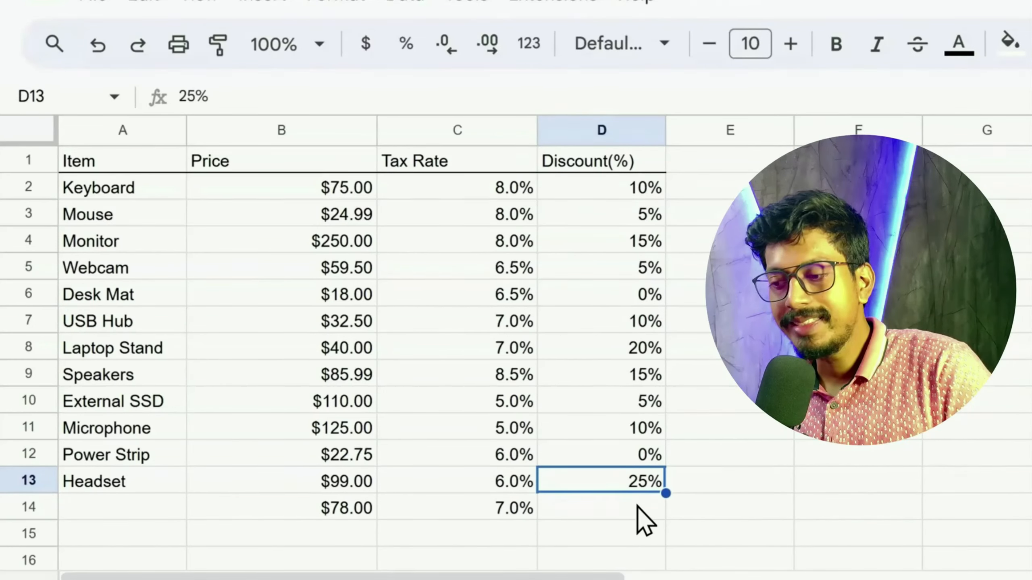
{"action": "left_click", "coordinate": [634, 509]}
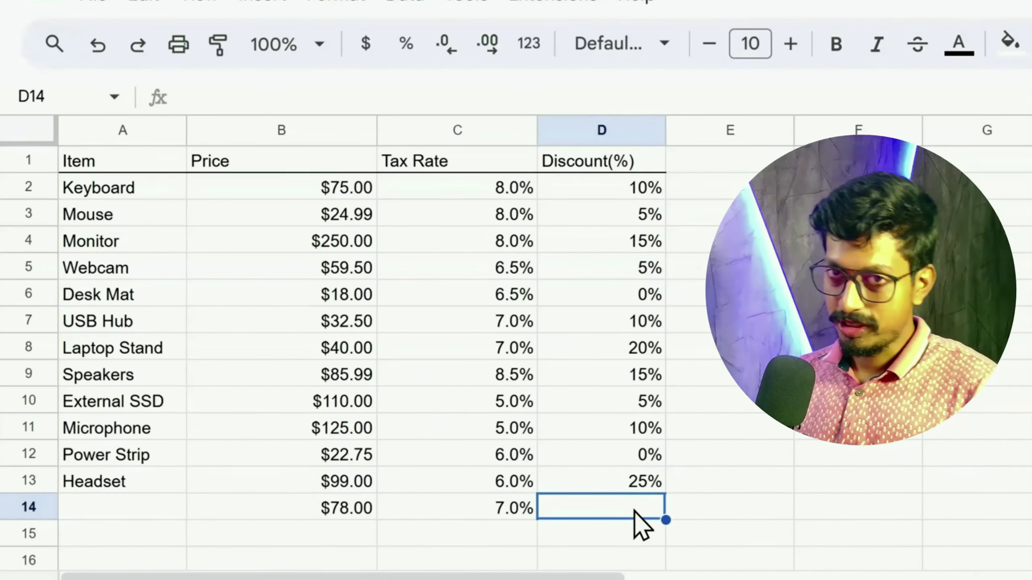
{"action": "type", "text": "5"}
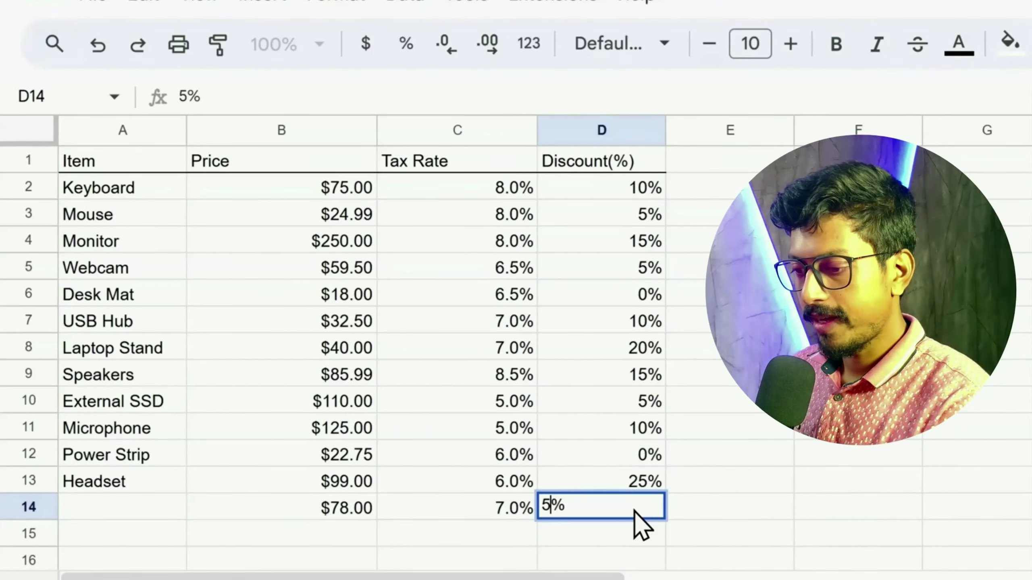
{"action": "key", "text": "Return"}
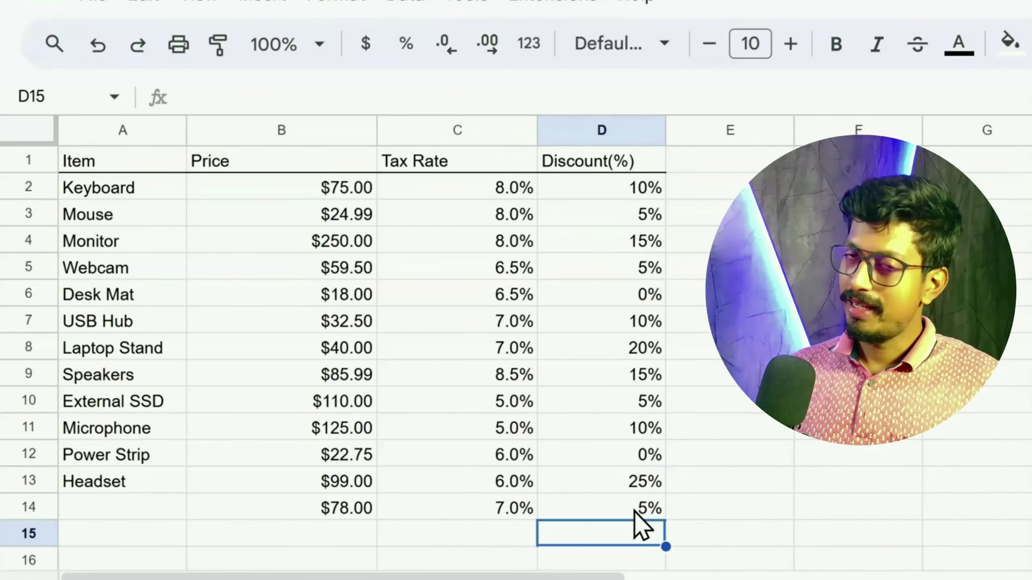